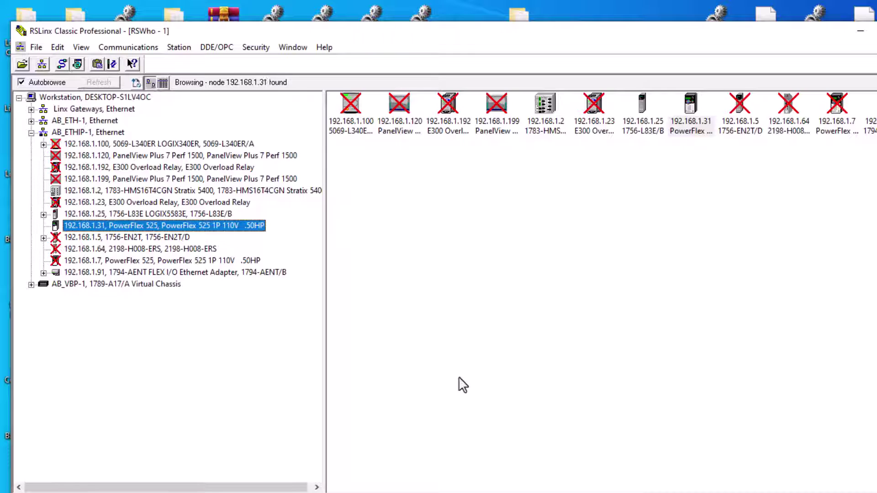
# Step: Check the firmware revision of the PowerFlex 525 drive at 192.168.1.31 in its module configuration, then close it without changes
pyautogui.rightClick(234, 226)
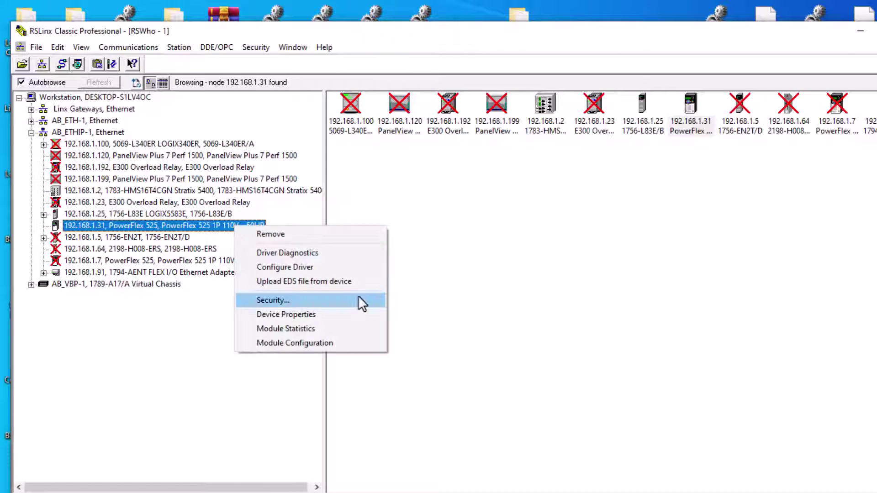
pyautogui.click(418, 274)
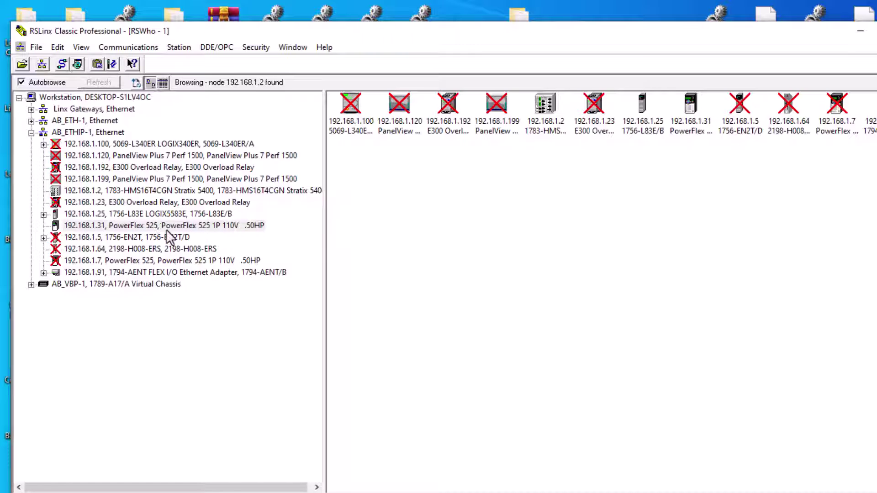
pyautogui.rightClick(167, 229)
pyautogui.click(228, 348)
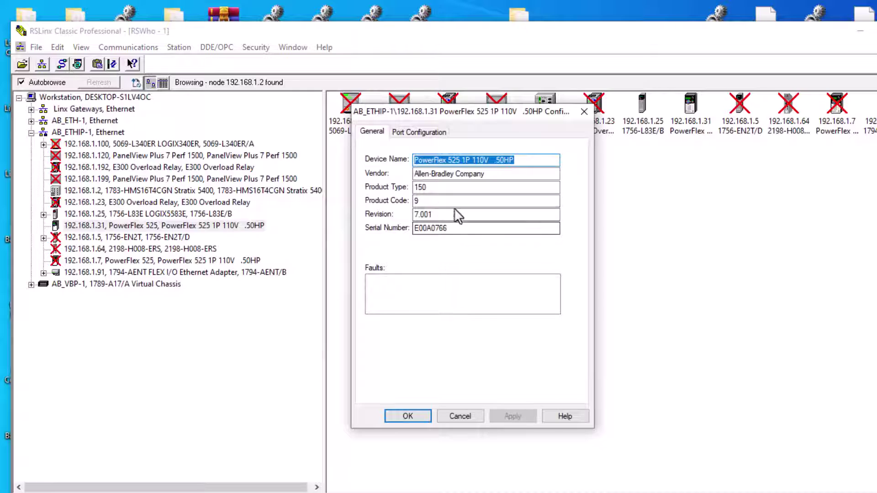
pyautogui.doubleClick(431, 213)
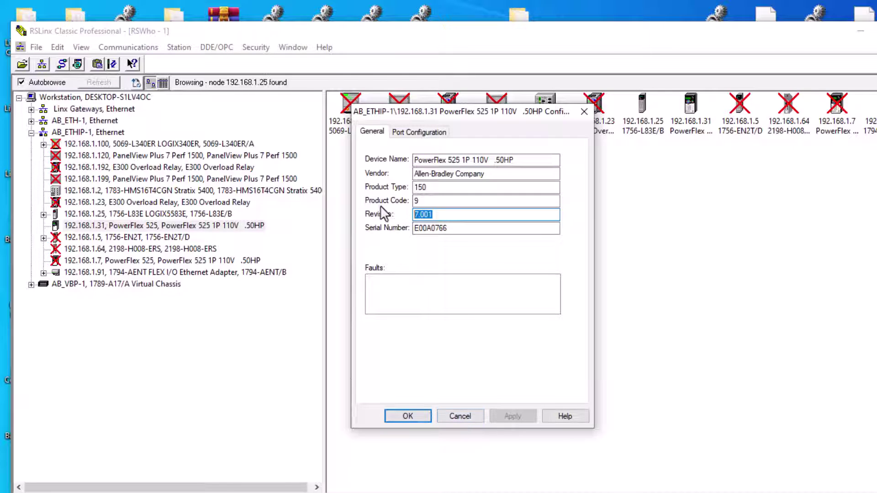
pyautogui.click(451, 419)
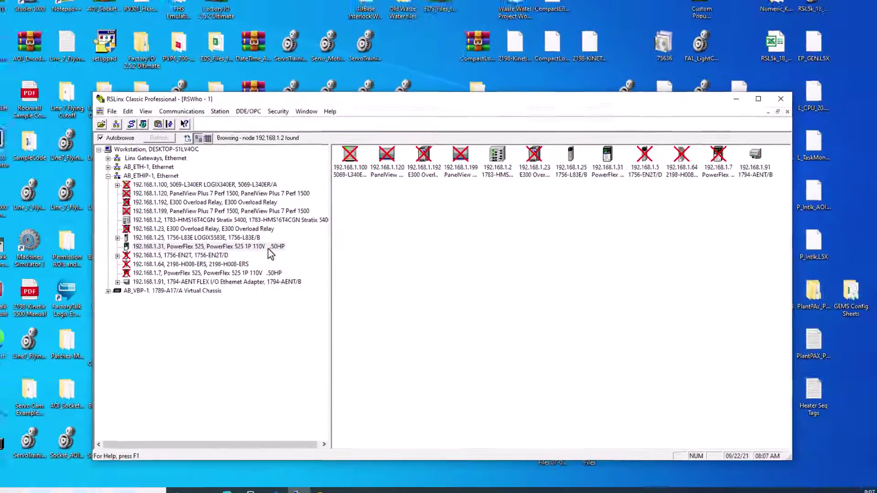
# Step: Look up the ControlFLASH utilities among the installed FLASH Programming Tools
pyautogui.click(268, 248)
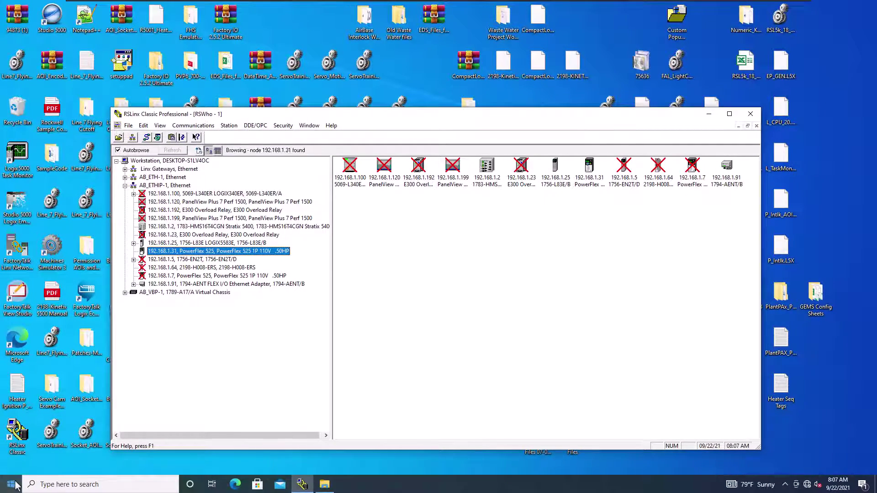
pyautogui.click(11, 484)
pyautogui.scroll(-5, 89, 380)
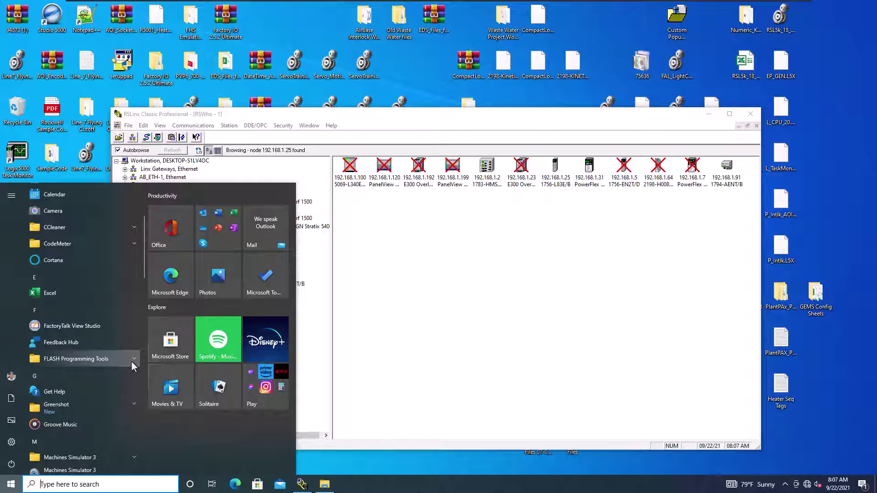
pyautogui.click(130, 361)
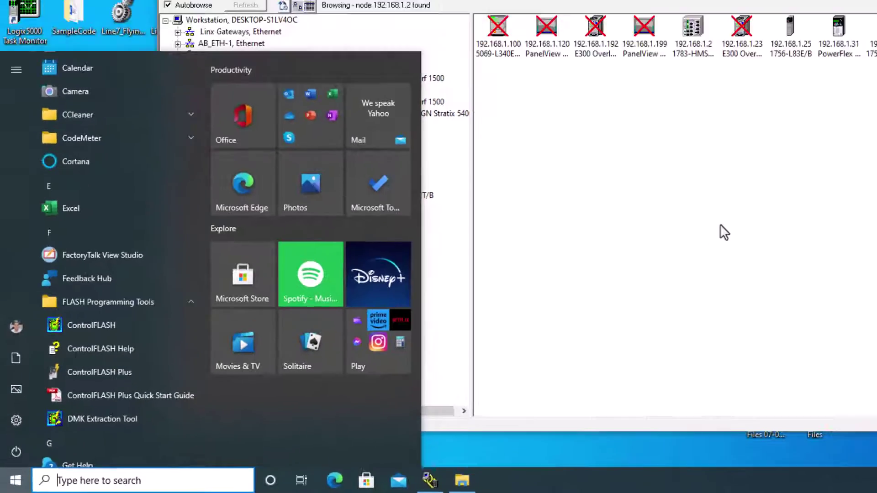
pyautogui.click(648, 229)
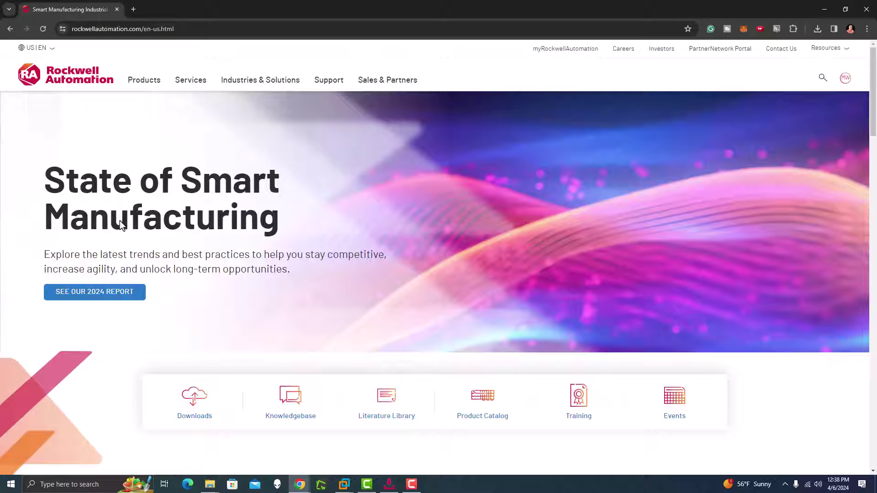
# Step: In the browser, open Rockwell Automation's Compatibility & Downloads center and search for PowerFlex 525
pyautogui.click(198, 418)
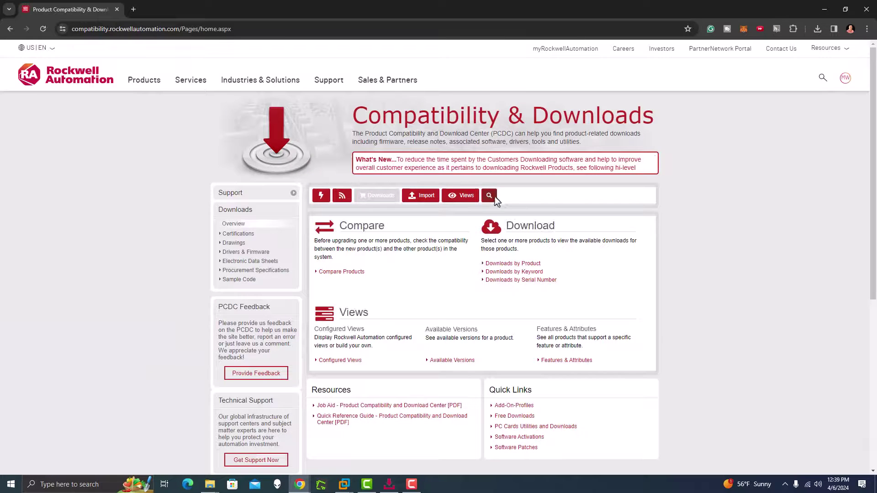
pyautogui.click(489, 197)
pyautogui.write('power')
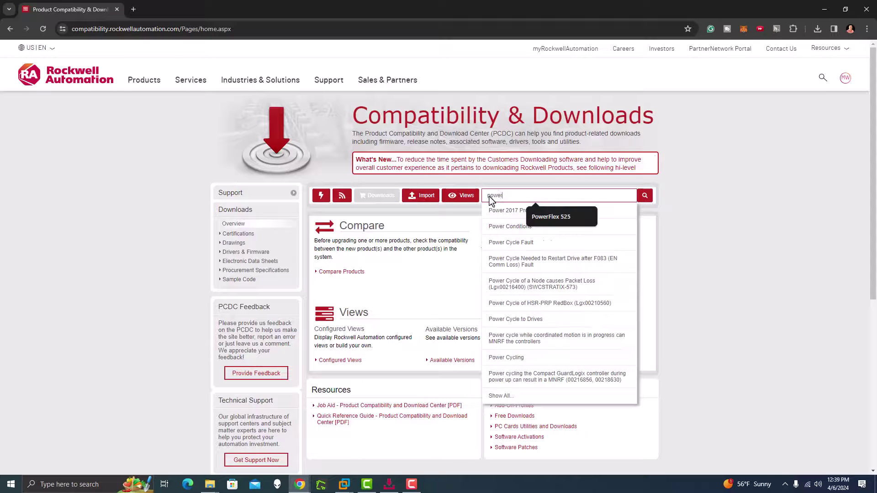
pyautogui.write('flex')
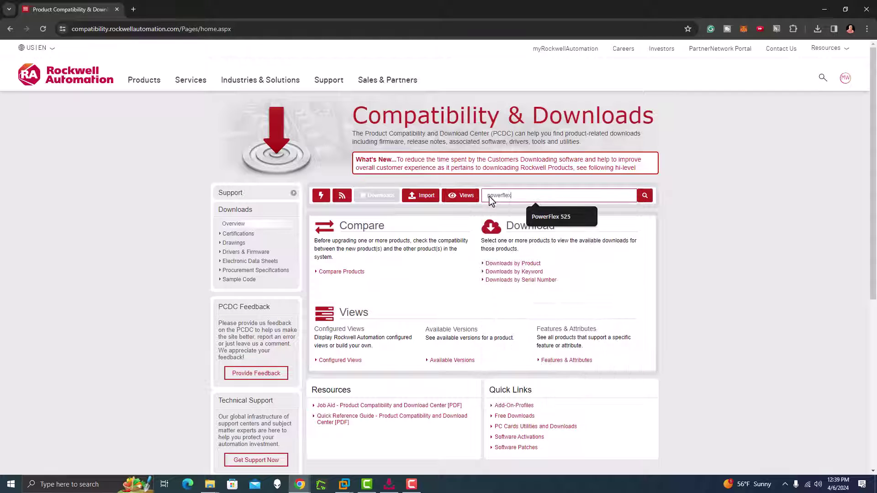
pyautogui.write(' 525')
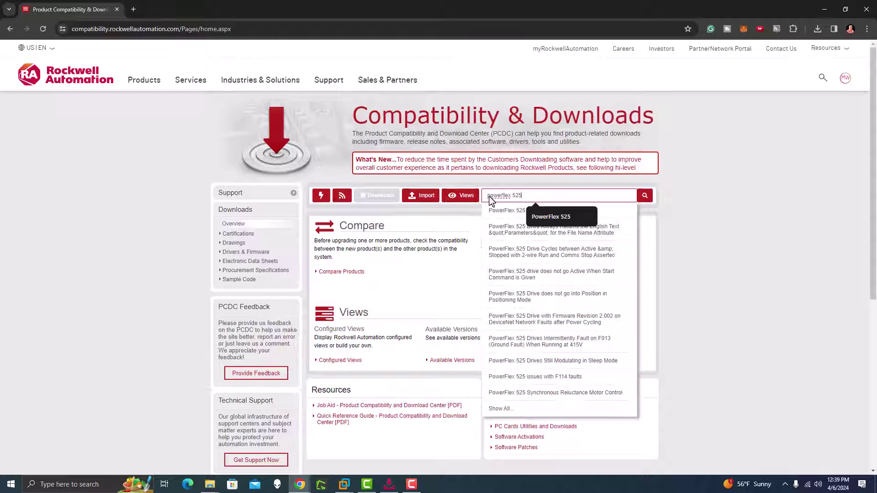
pyautogui.click(568, 213)
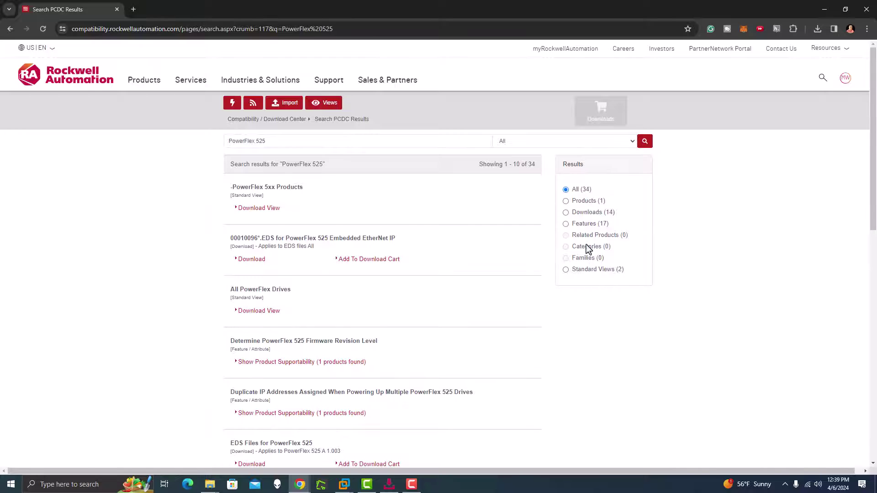
# Step: Limit the search results to downloads and open the download entry for Firmware for PowerFlex 525 v7.001
pyautogui.click(566, 213)
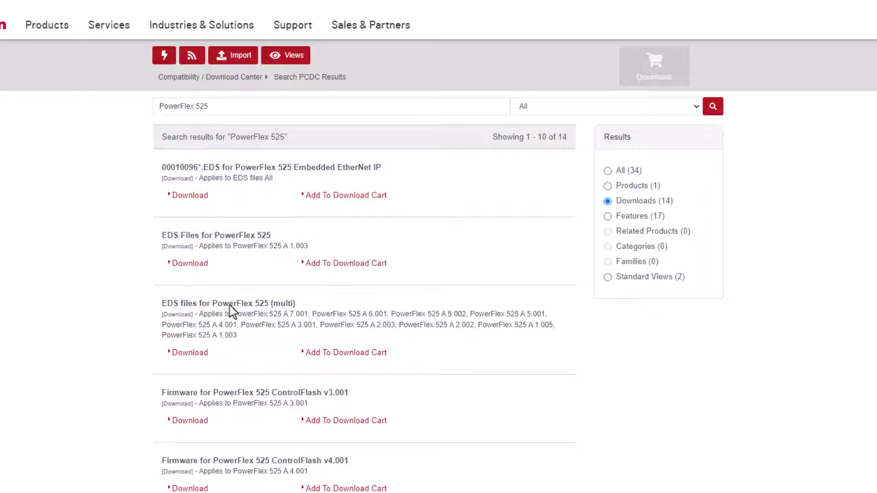
pyautogui.scroll(-2, 237, 356)
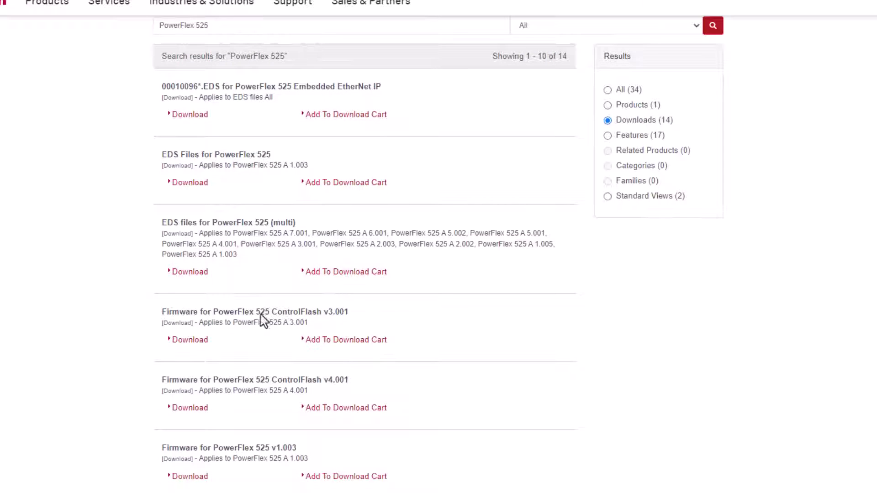
pyautogui.scroll(-2, 313, 368)
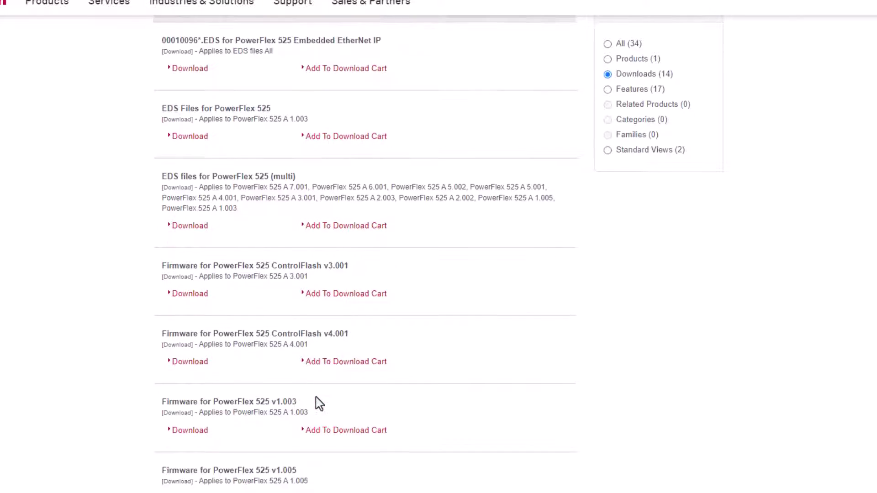
pyautogui.scroll(-2, 319, 327)
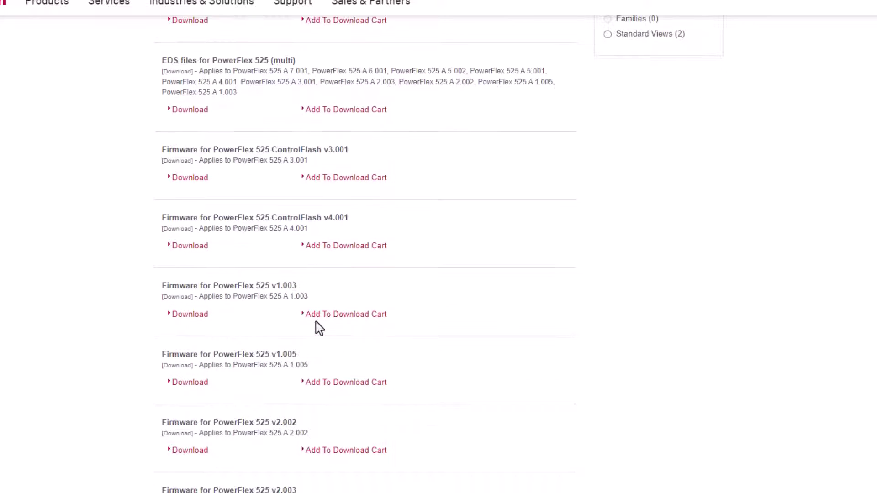
pyautogui.scroll(-1, 413, 403)
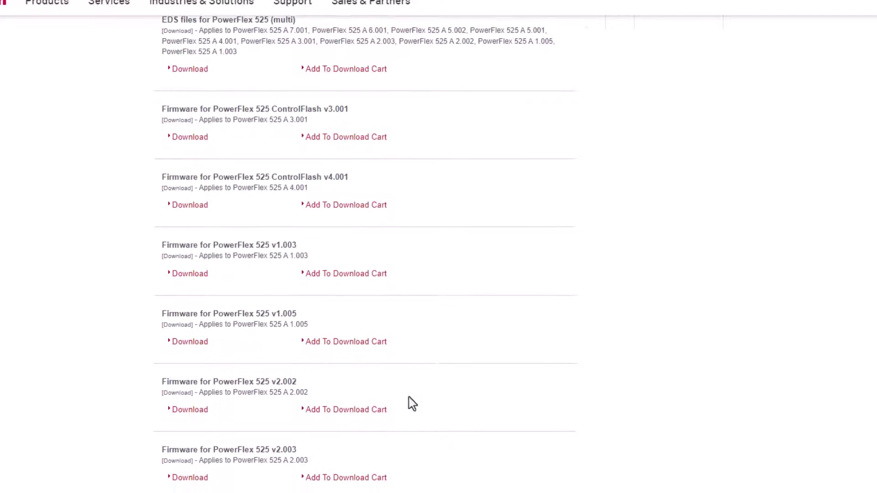
pyautogui.scroll(-2, 413, 404)
pyautogui.scroll(-1, 413, 404)
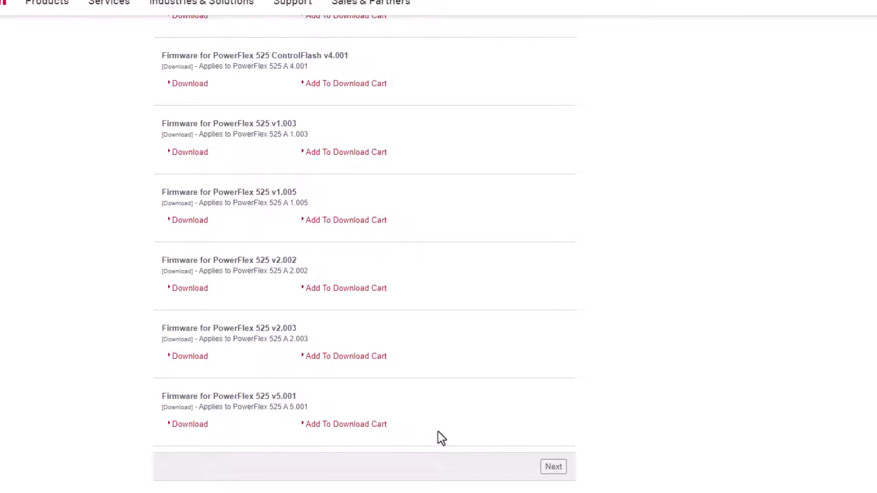
pyautogui.click(550, 468)
pyautogui.scroll(5, 345, 137)
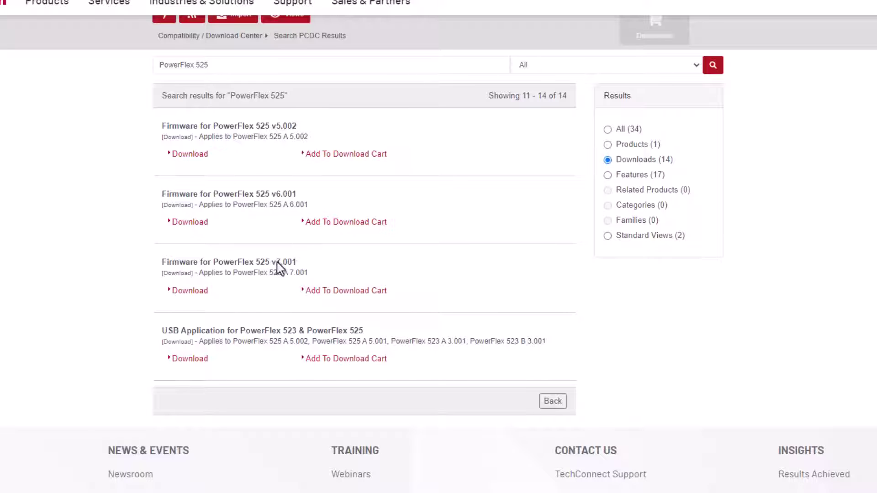
pyautogui.click(201, 292)
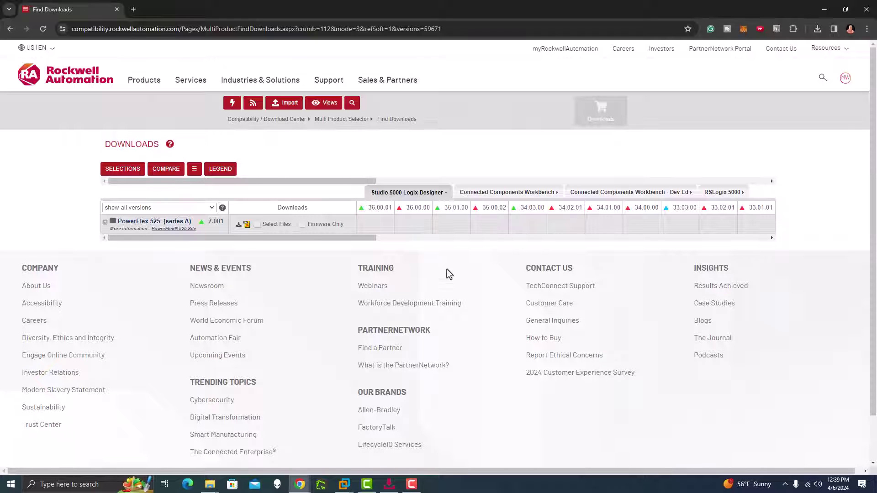
# Step: Expand all PowerFlex 525 series A versions and review the files available for revision 5.002
pyautogui.click(105, 223)
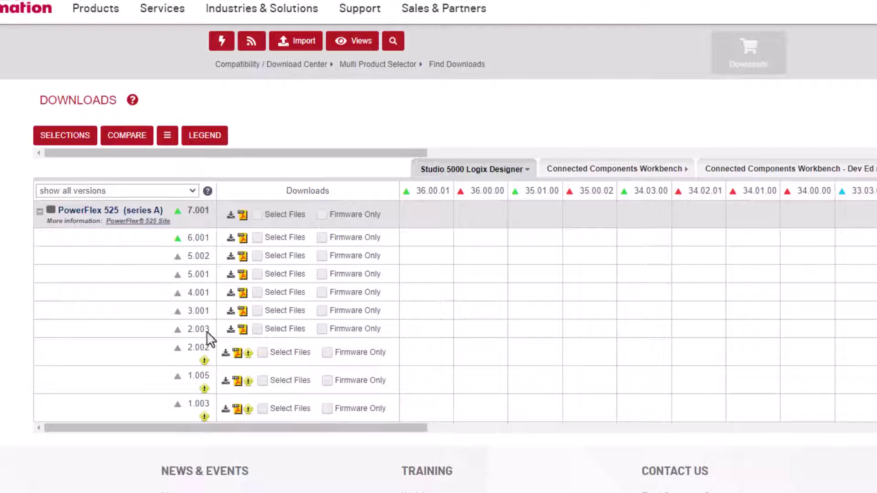
pyautogui.click(256, 257)
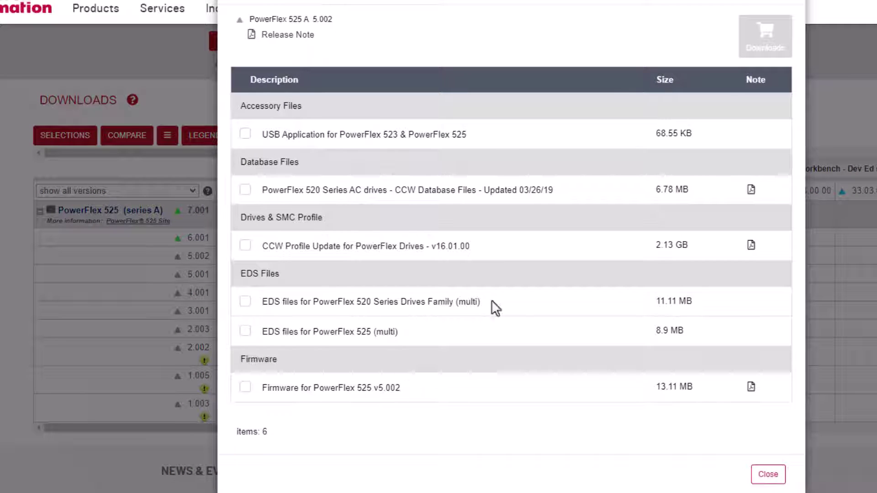
pyautogui.click(791, 2)
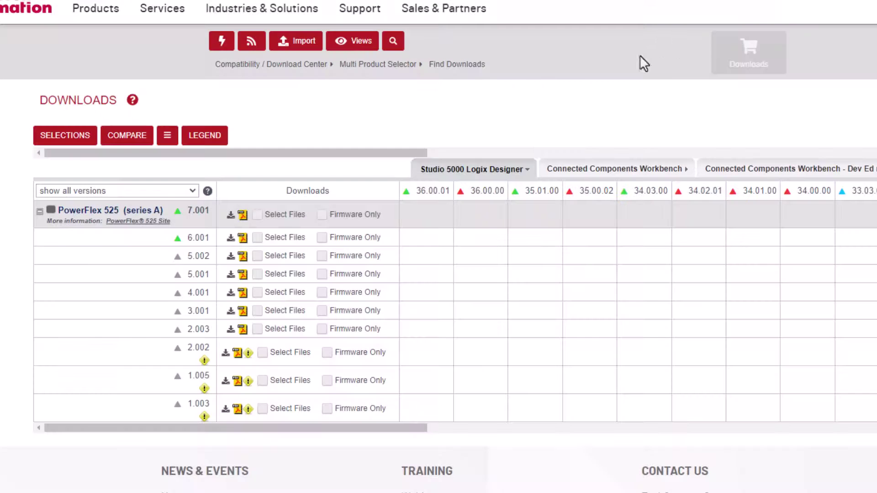
# Step: From the files for revision 7.001, select only Firmware for PowerFlex 525 v7.001, leaving the add-on profile out
pyautogui.click(256, 215)
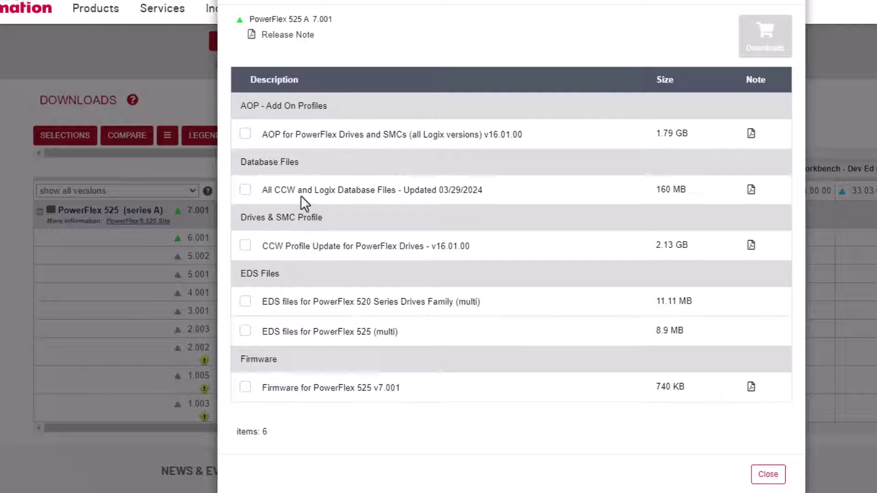
pyautogui.click(244, 387)
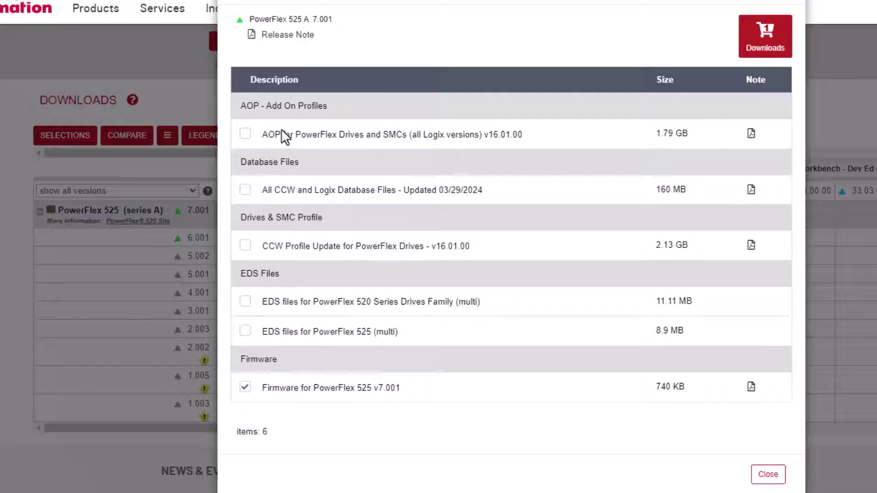
pyautogui.click(245, 133)
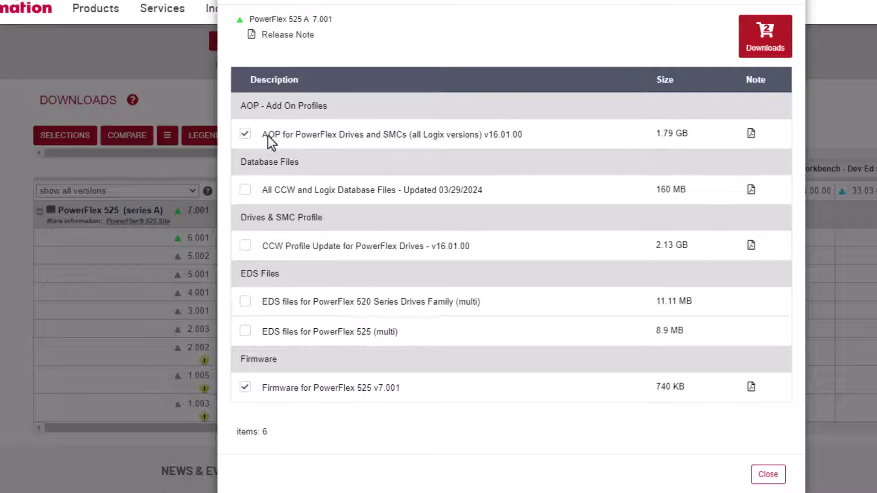
pyautogui.click(245, 134)
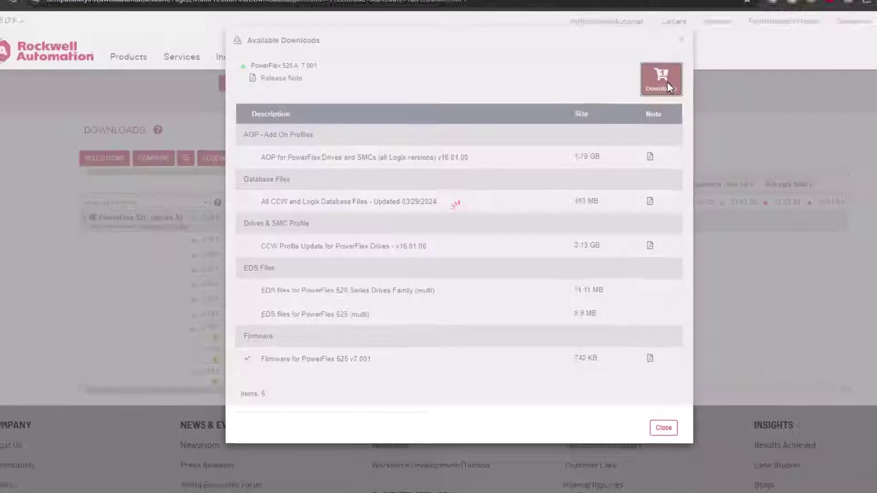
# Step: Start the download of the firmware in the download cart and accept the software license agreement
pyautogui.click(767, 42)
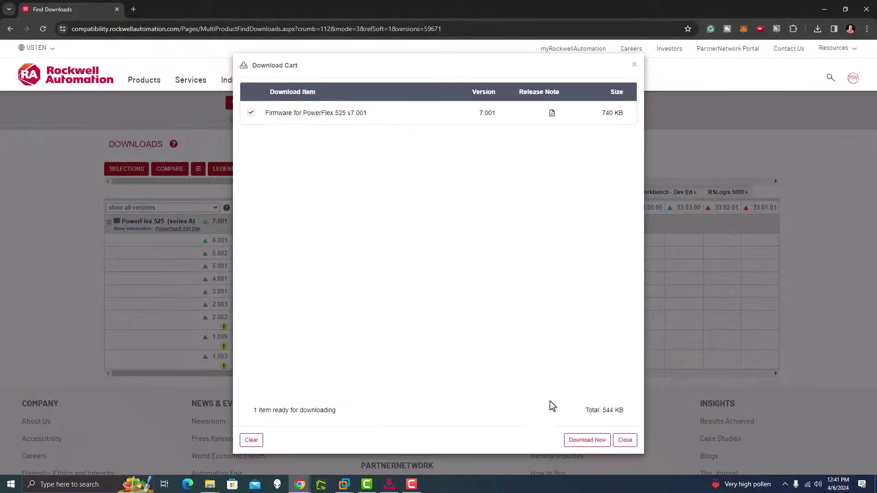
pyautogui.click(584, 442)
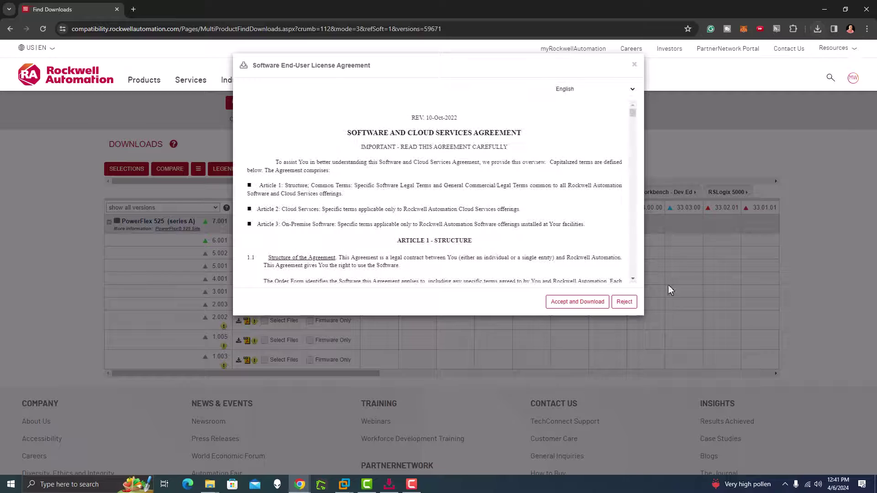
pyautogui.click(567, 302)
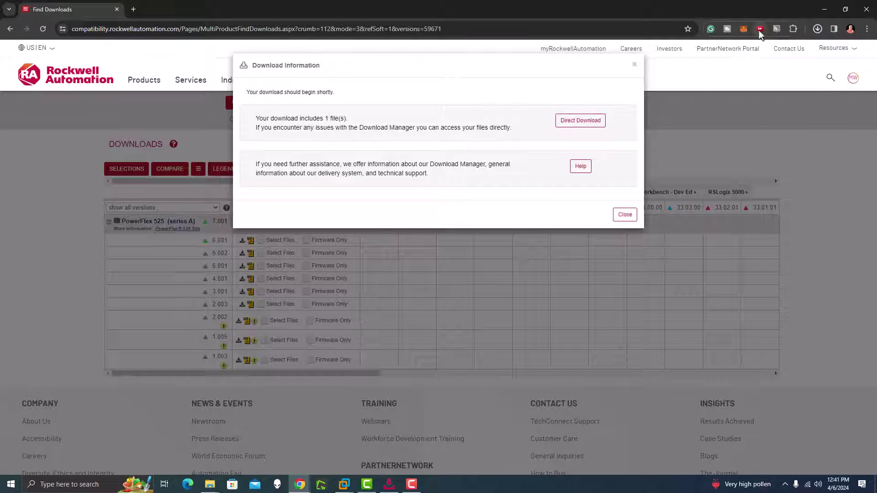
# Step: Show the downloaded installer in the Downloads folder and check the firmware's status in the Download Manager
pyautogui.click(817, 29)
pyautogui.click(794, 51)
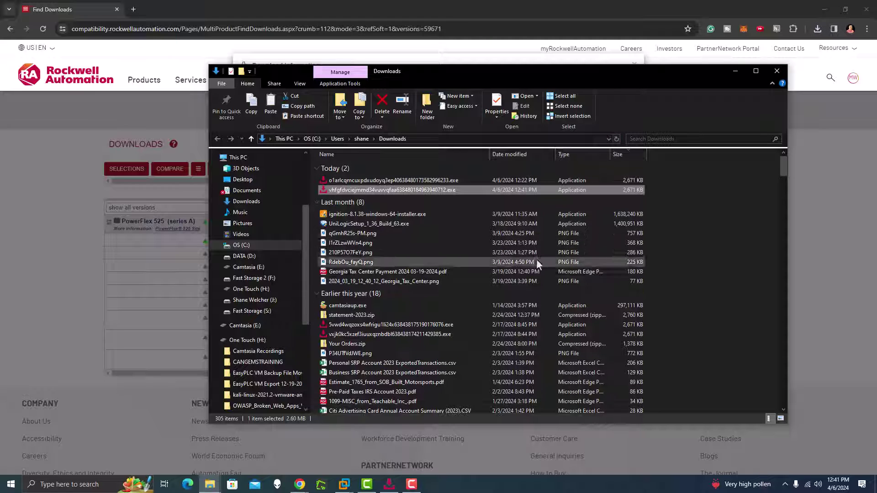
pyautogui.click(439, 181)
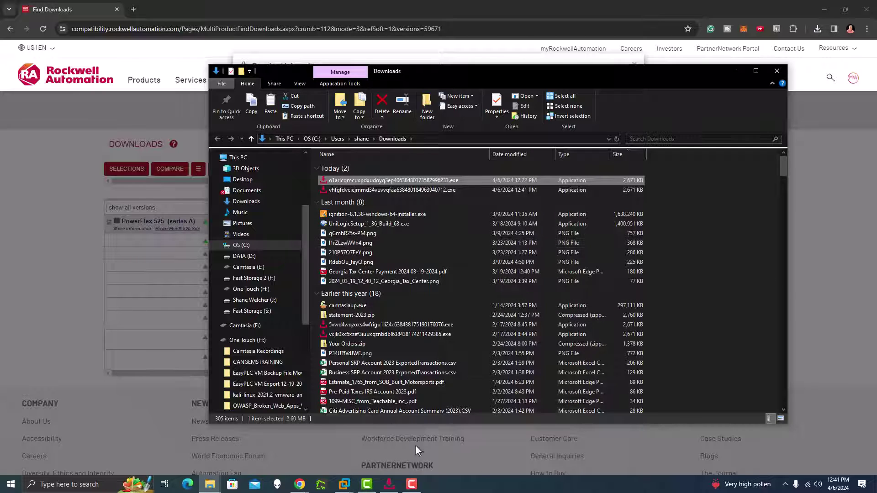
pyautogui.click(389, 484)
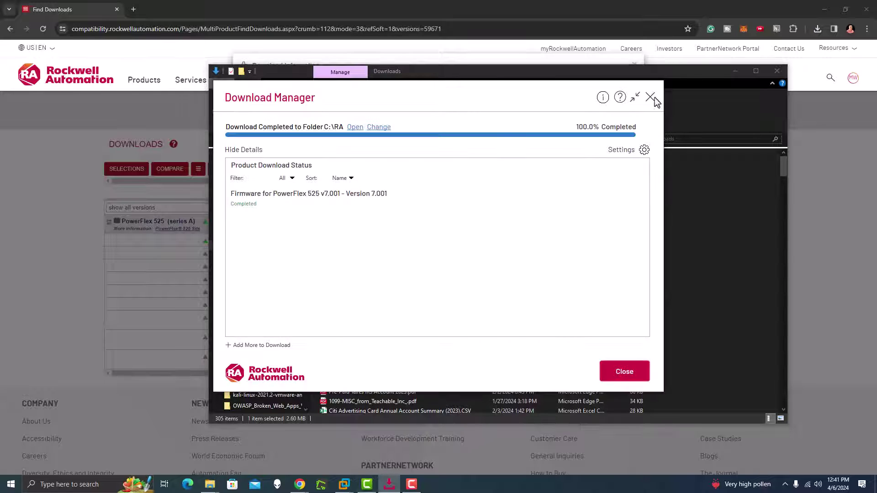
# Step: Close the Download Manager and delete the two installers downloaded today from the Downloads folder
pyautogui.click(651, 97)
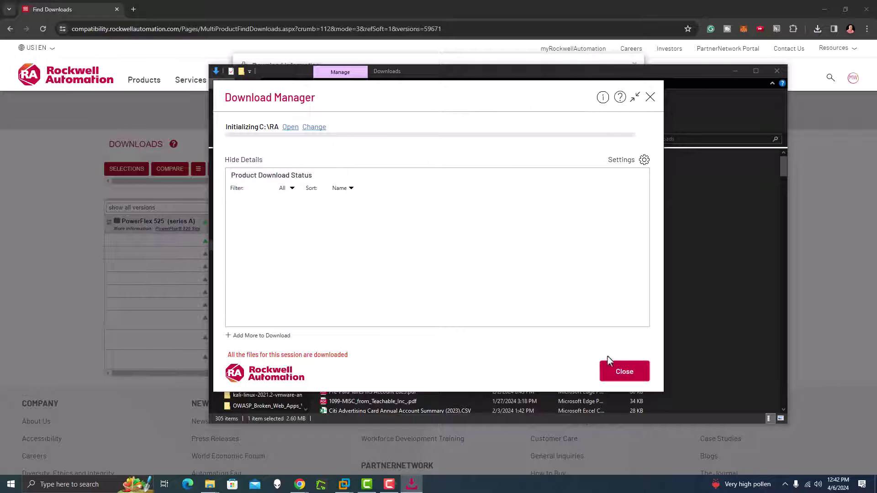
pyautogui.click(614, 372)
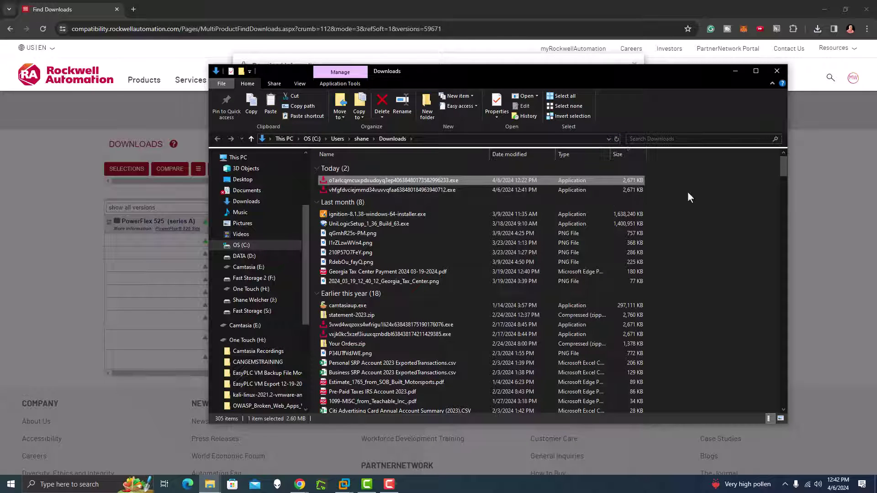
pyautogui.moveTo(687, 190); pyautogui.dragTo(588, 183)
pyautogui.rightClick(588, 183)
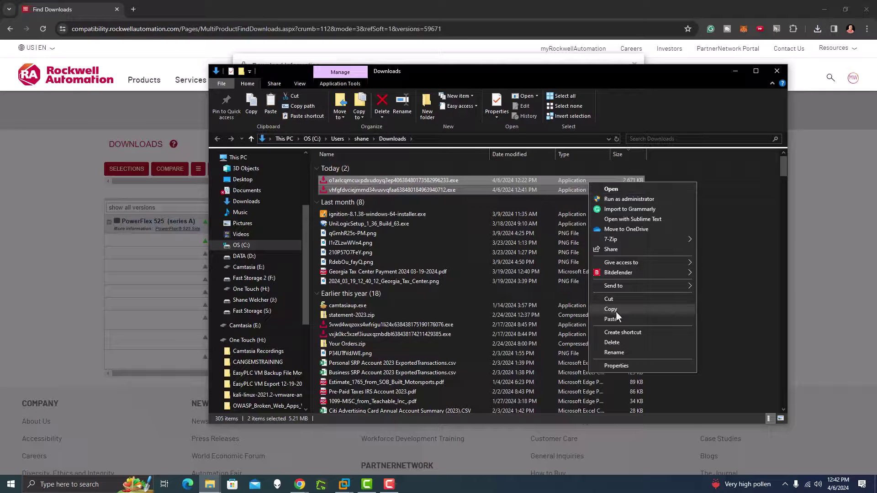
pyautogui.click(612, 343)
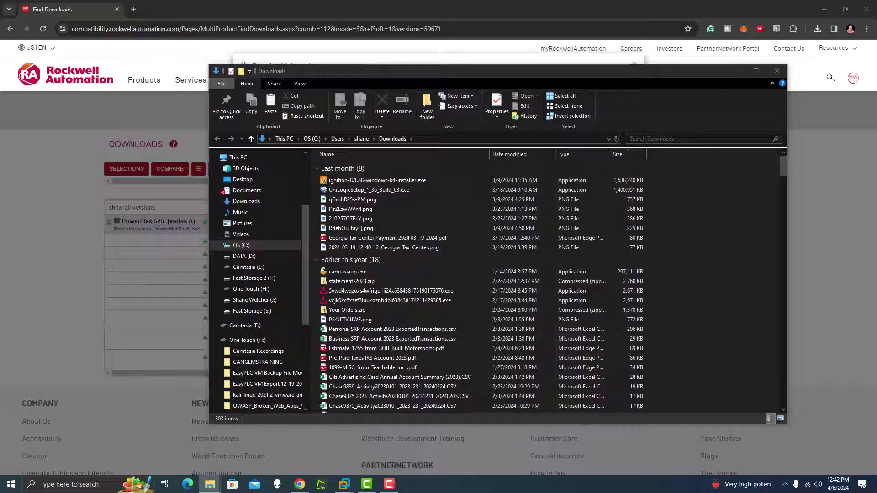
# Step: Select Firmware for PowerFlex 525 v7.001 again among the revision 7.001 files, start its download and accept the license agreement
pyautogui.click(825, 145)
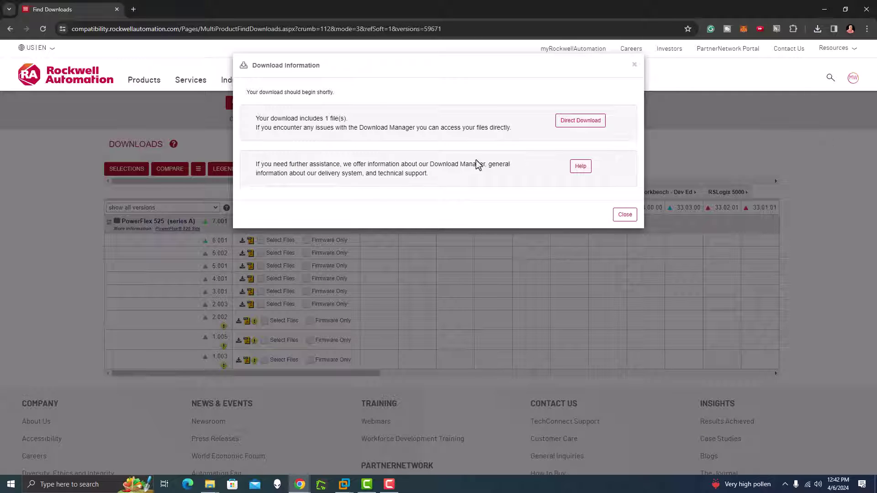
pyautogui.click(615, 217)
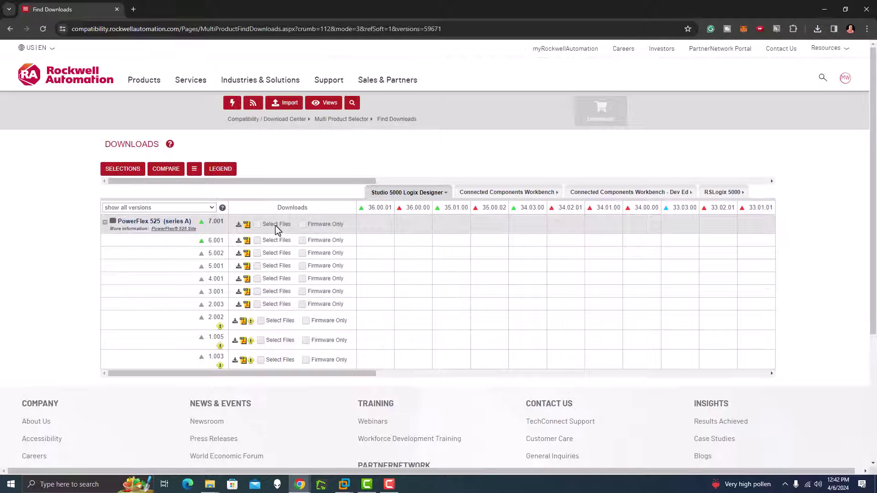
pyautogui.click(257, 224)
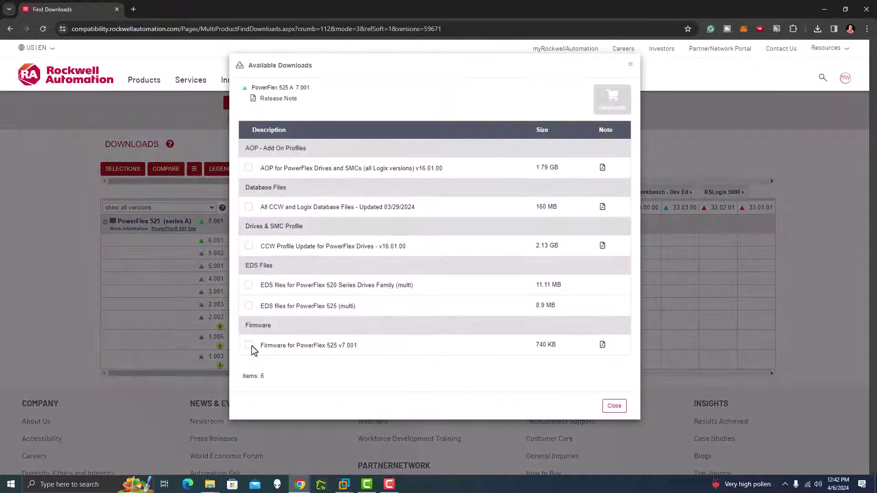
pyautogui.click(248, 345)
pyautogui.click(611, 101)
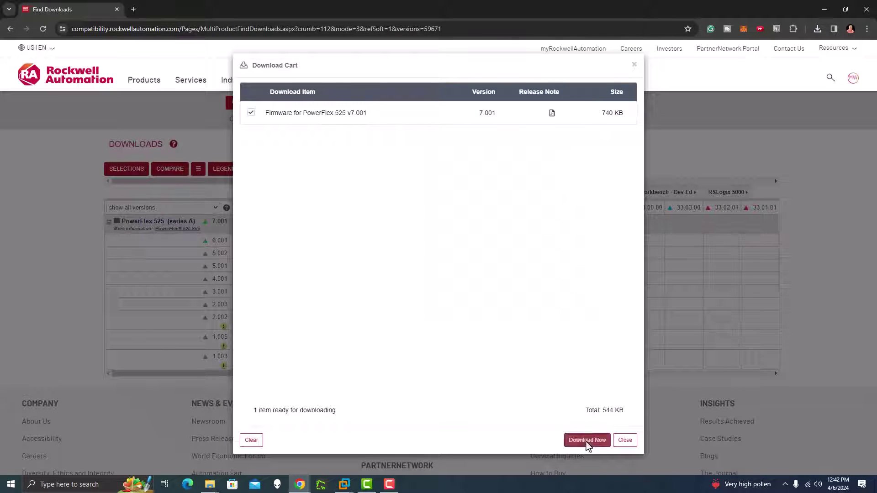
pyautogui.click(588, 440)
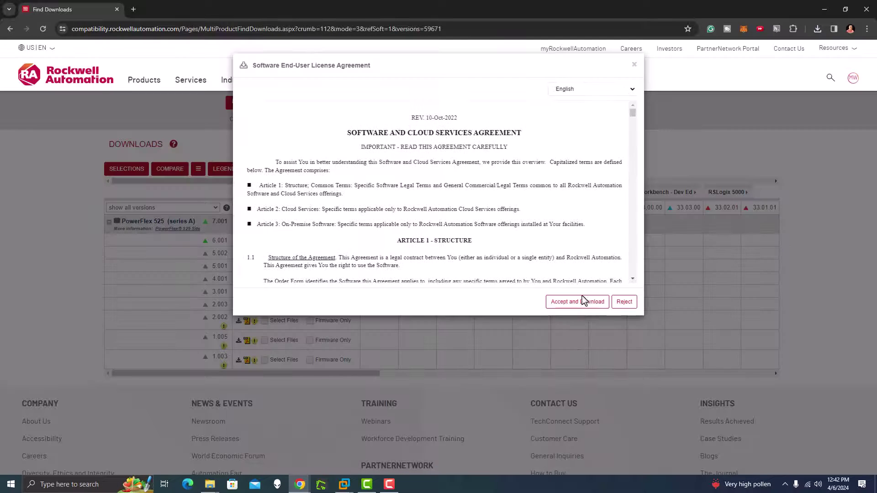
pyautogui.click(580, 302)
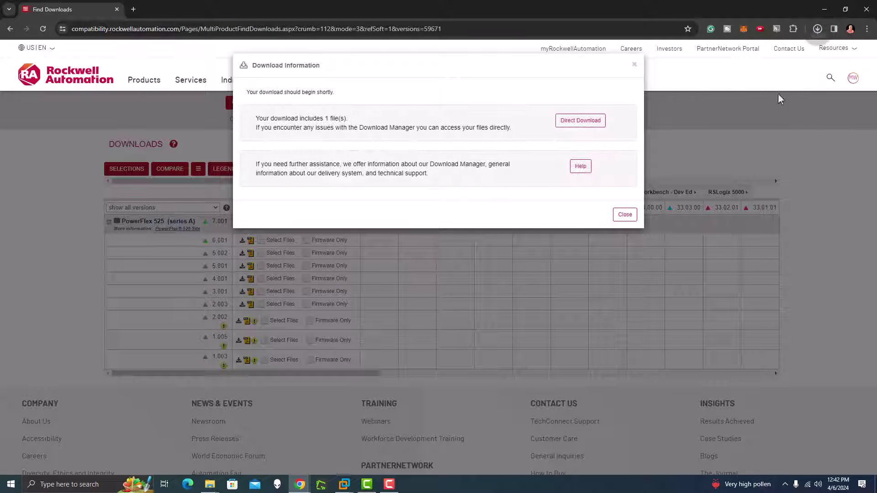
# Step: Show the newly downloaded installer in the Downloads folder, refresh the folder and run the installer
pyautogui.click(815, 31)
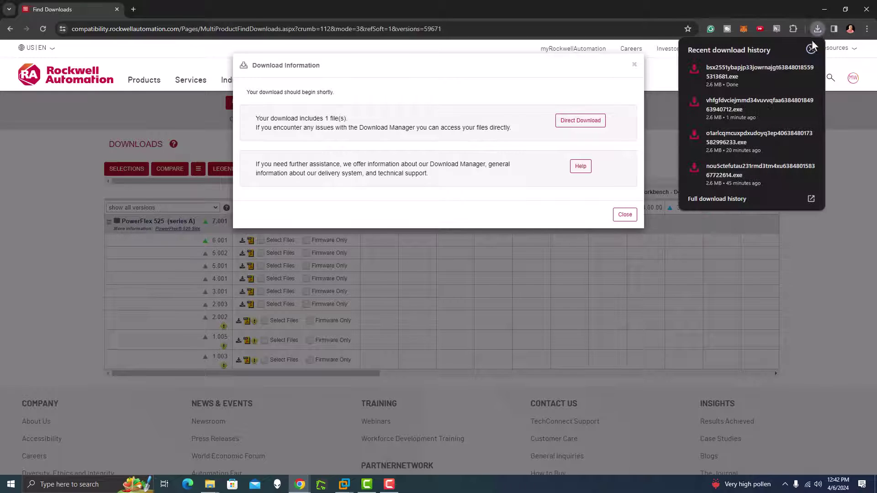
pyautogui.click(792, 69)
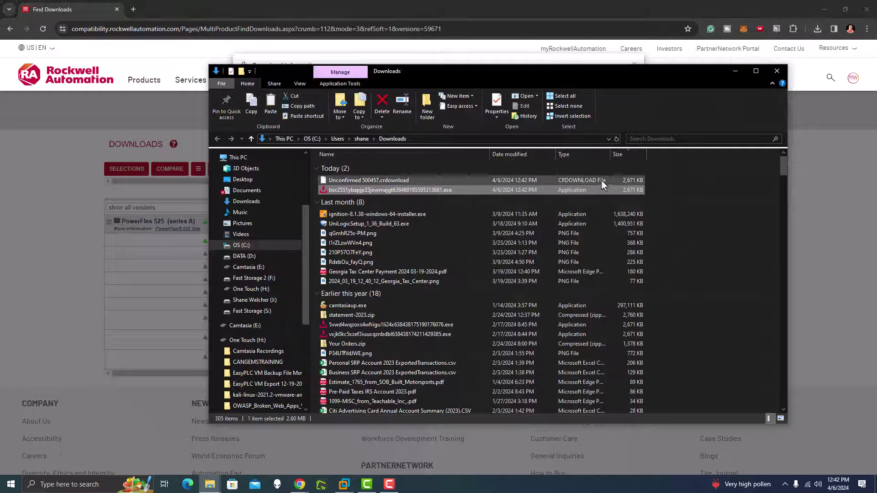
pyautogui.click(615, 139)
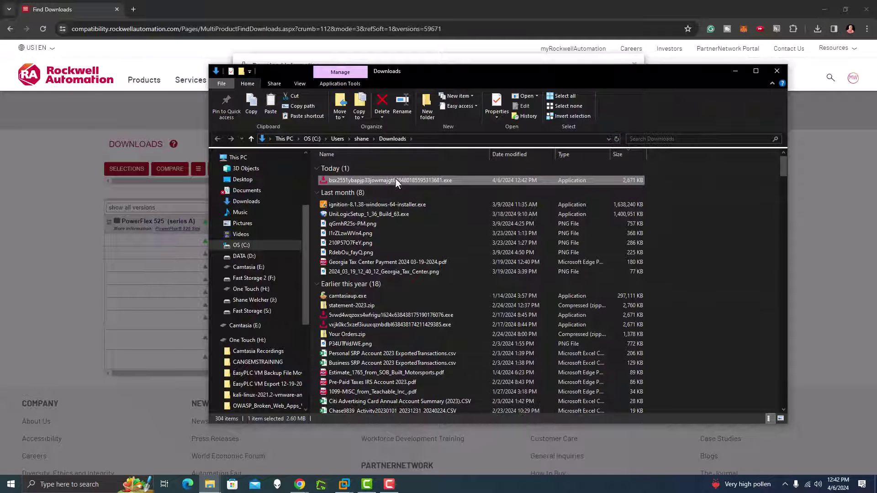
pyautogui.click(396, 179)
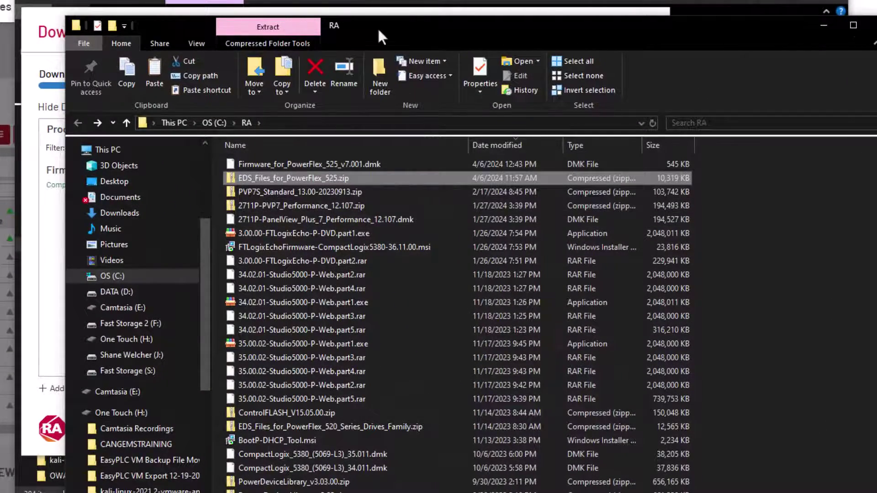
# Step: Locate Firmware_for_PowerFlex_525_v7.001.dmk in the C:\RA folder by sorting the files by modification date with the newest first
pyautogui.moveTo(377, 28); pyautogui.dragTo(418, 56)
pyautogui.click(337, 148)
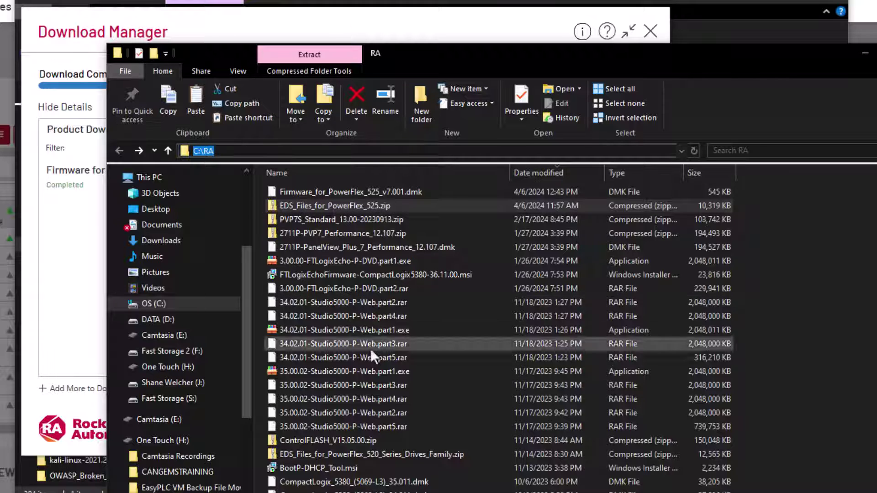
pyautogui.click(336, 260)
pyautogui.click(326, 399)
pyautogui.press('b')
pyautogui.scroll(-5, 352, 273)
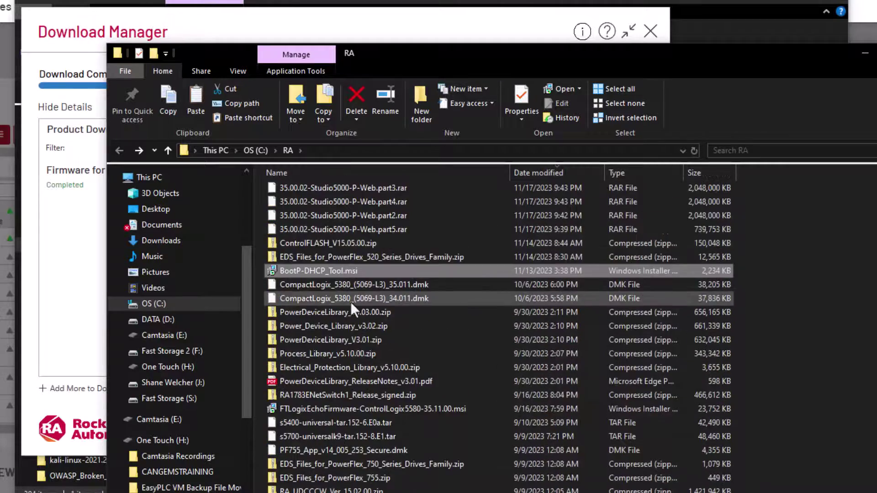
pyautogui.scroll(5, 350, 301)
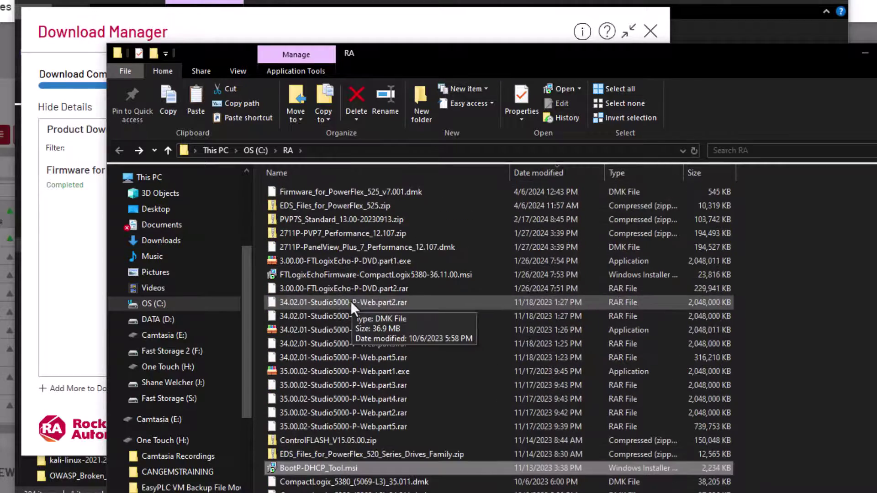
pyautogui.click(560, 170)
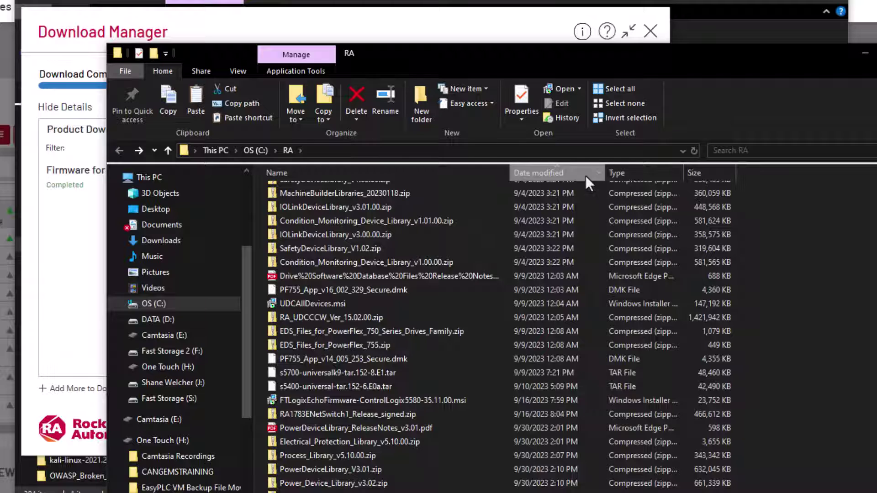
pyautogui.click(585, 176)
pyautogui.click(385, 191)
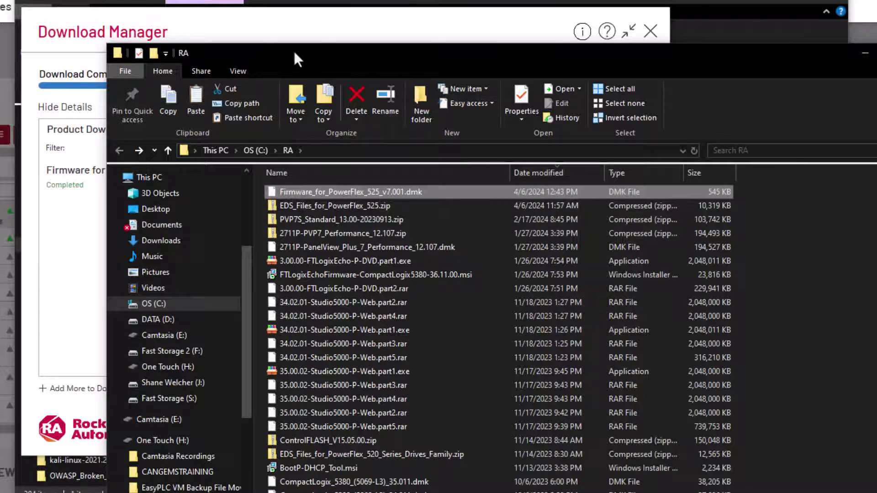
# Step: Try to copy Firmware_for_PowerFlex_525_v7.001.dmk from the C:\RA folder
pyautogui.moveTo(293, 52); pyautogui.dragTo(290, 178)
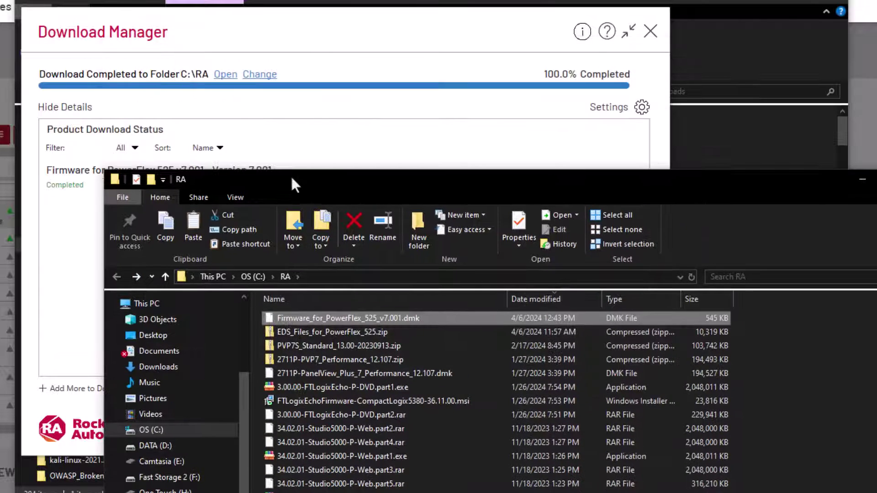
pyautogui.click(407, 319)
pyautogui.hotkey('shift', 'F10')
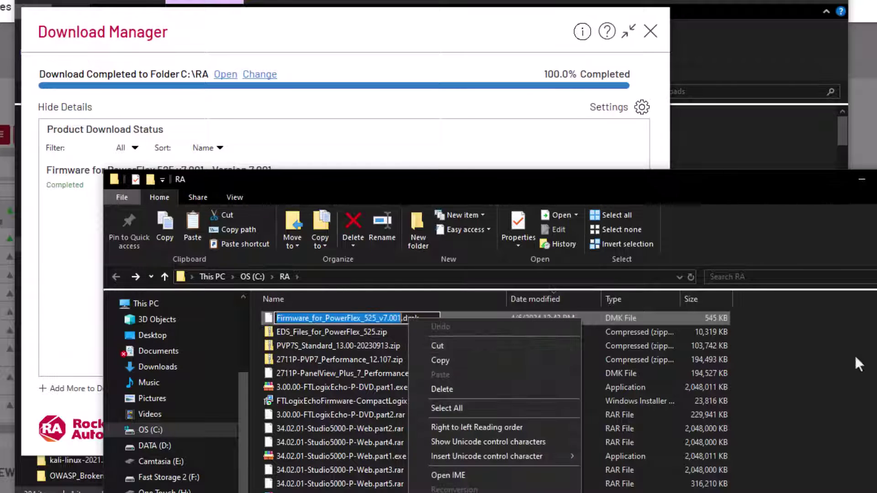
pyautogui.click(513, 328)
pyautogui.rightClick(438, 317)
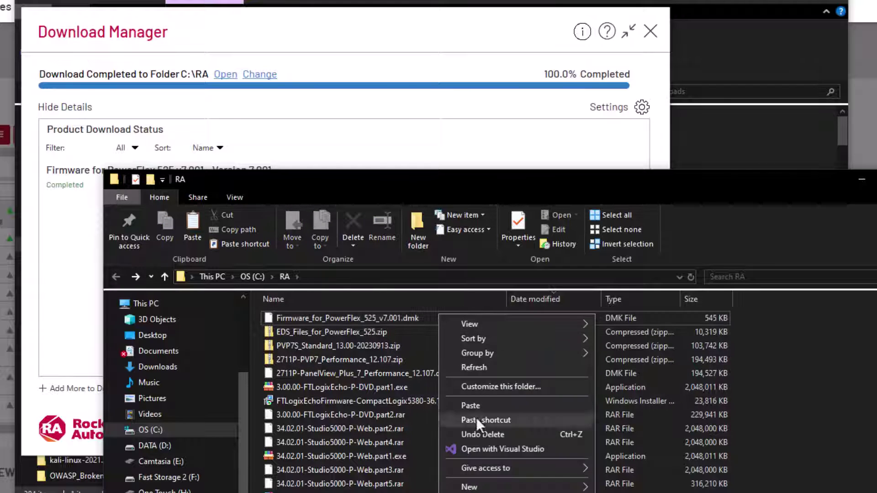
pyautogui.rightClick(348, 317)
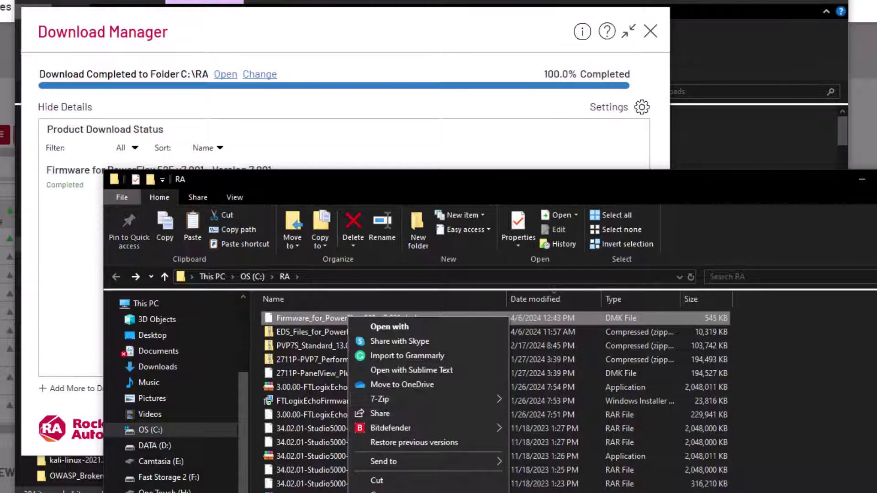
pyautogui.press('Escape')
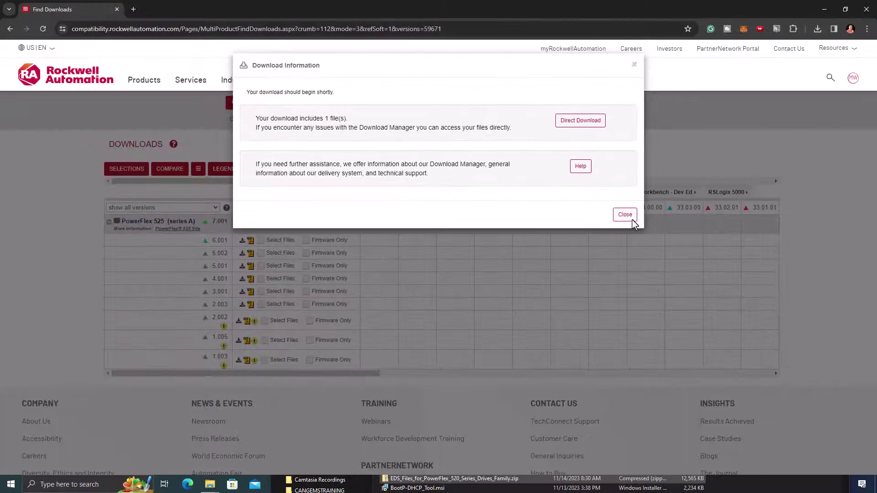
# Step: Close the download information, switch to the running Rockwell virtual machine and move the RSLinx window to uncover the firmware file on the desktop
pyautogui.click(632, 220)
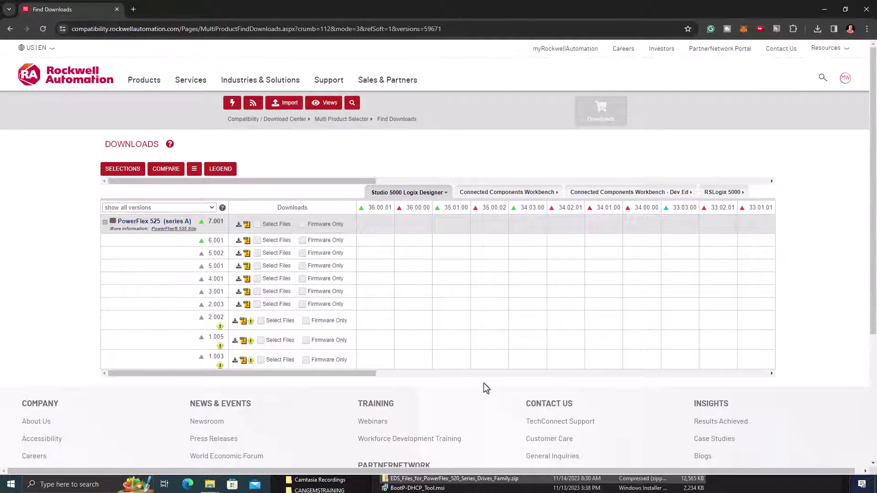
pyautogui.press('super')
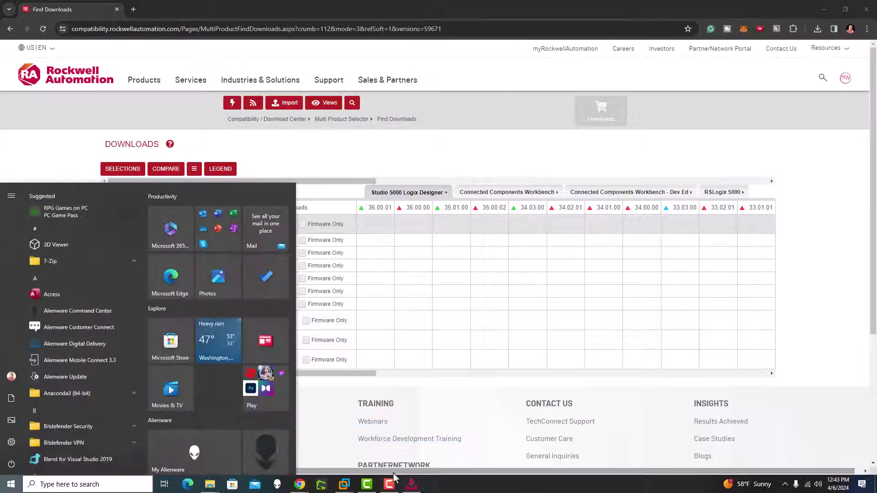
pyautogui.moveTo(344, 484)
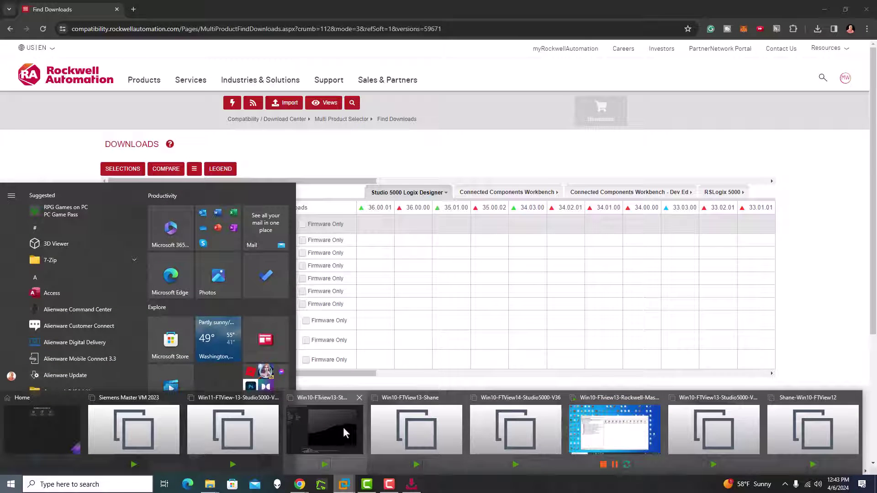
pyautogui.click(608, 435)
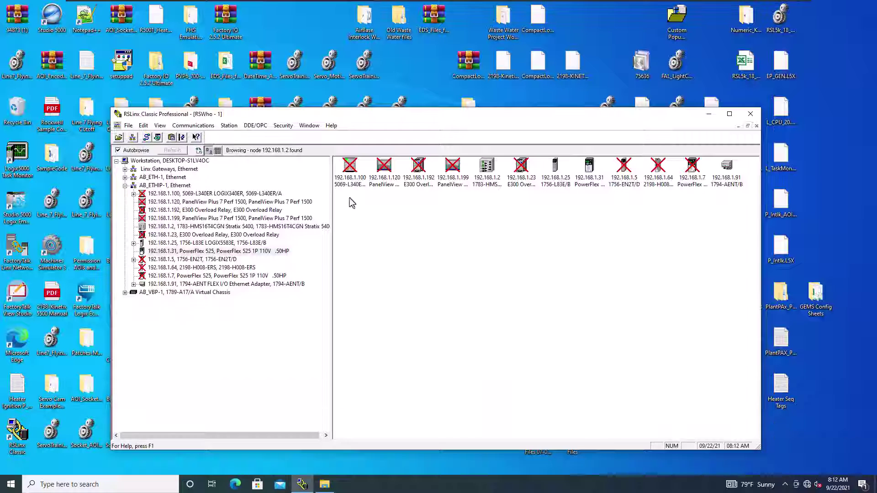
pyautogui.rightClick(428, 73)
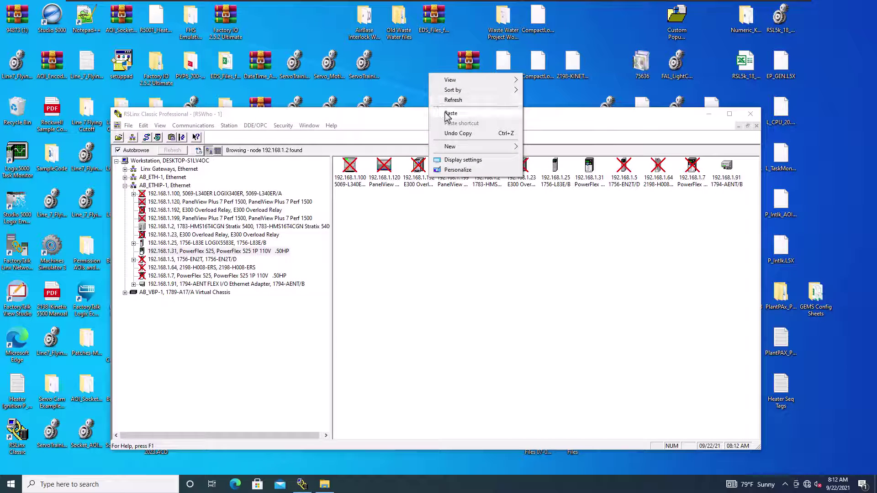
pyautogui.press('Escape')
pyautogui.moveTo(448, 117); pyautogui.dragTo(445, 152)
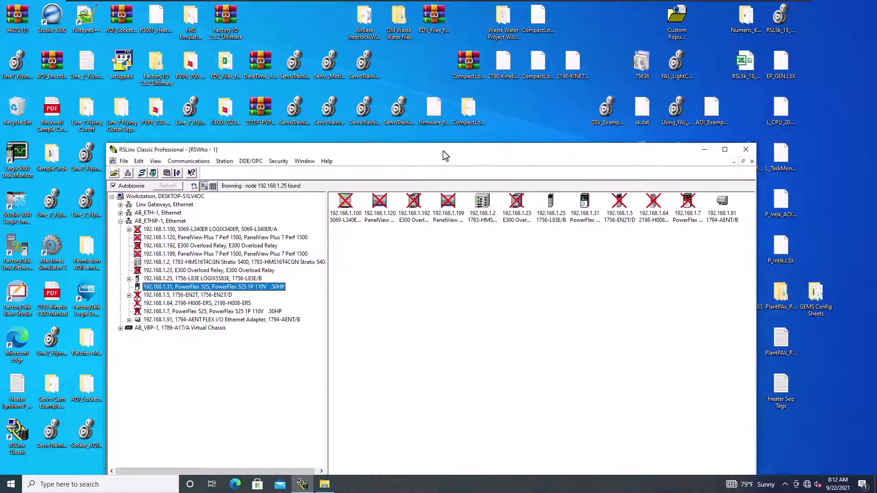
# Step: Launch the firmware utility from FLASH Programming Tools with elevated rights and move the RSLinx window further down to uncover the desktop
pyautogui.click(19, 484)
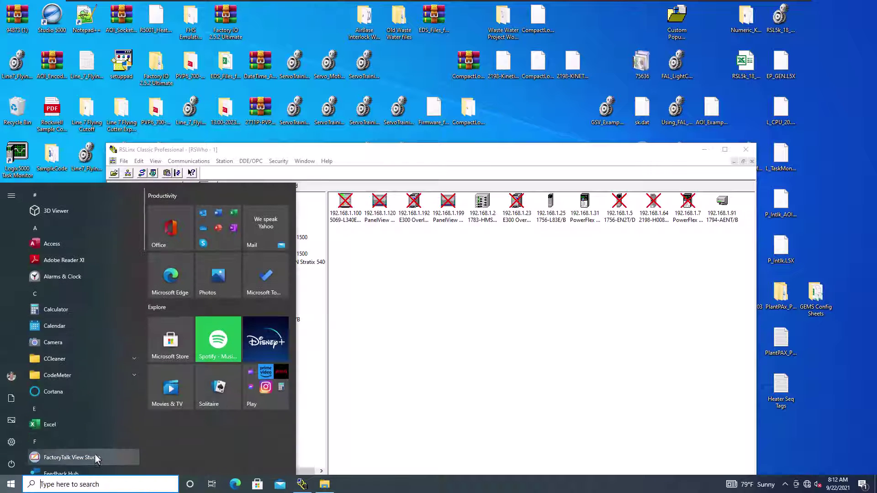
pyautogui.scroll(-5, 95, 454)
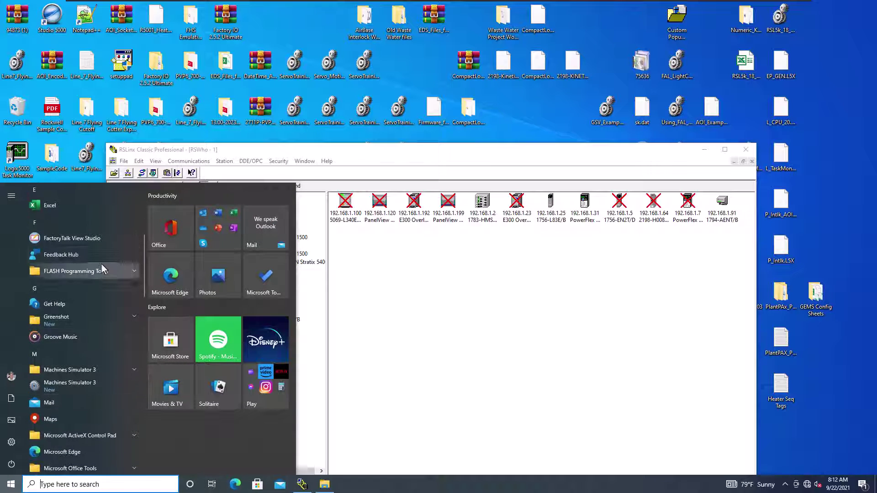
pyautogui.click(131, 271)
pyautogui.click(128, 349)
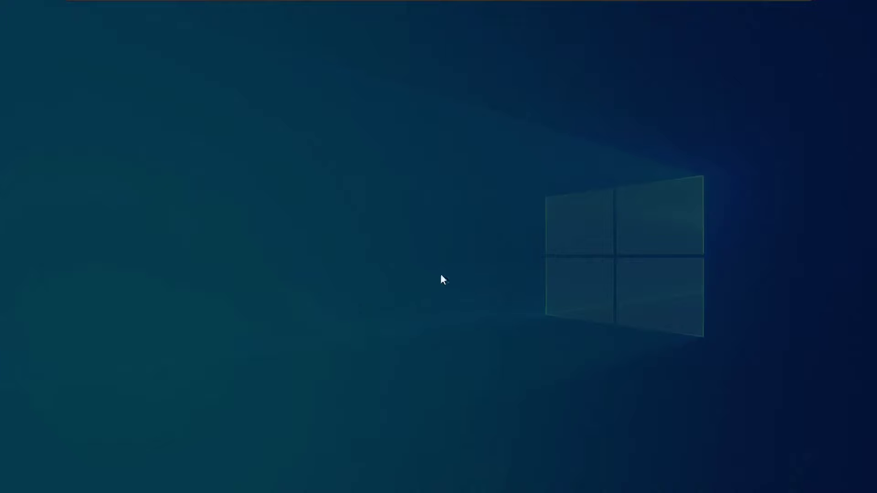
pyautogui.click(373, 304)
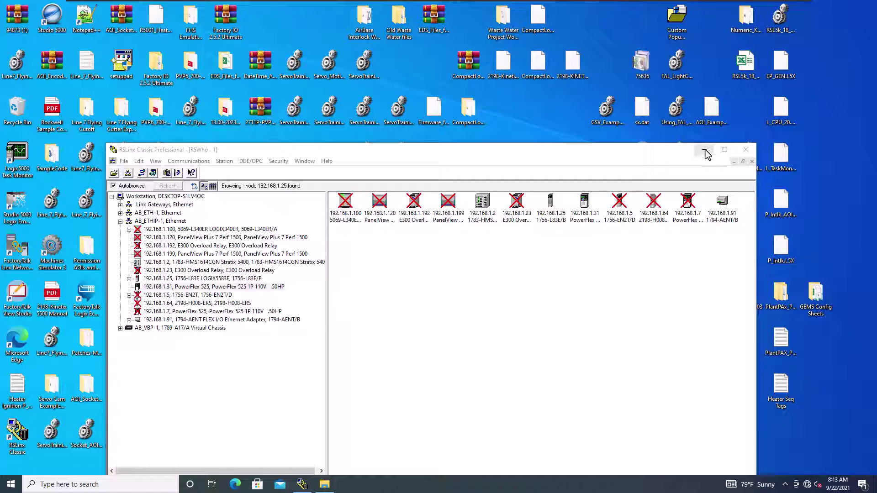
pyautogui.moveTo(644, 157); pyautogui.dragTo(640, 198)
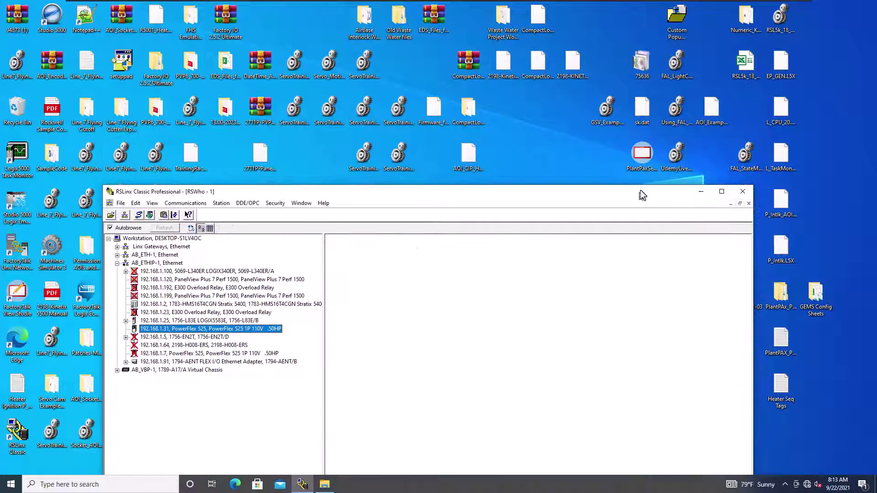
# Step: Minimize the RSLinx window and open the file location of the DMK Extraction Tool from the FLASH Programming Tools group
pyautogui.click(701, 190)
pyautogui.click(11, 484)
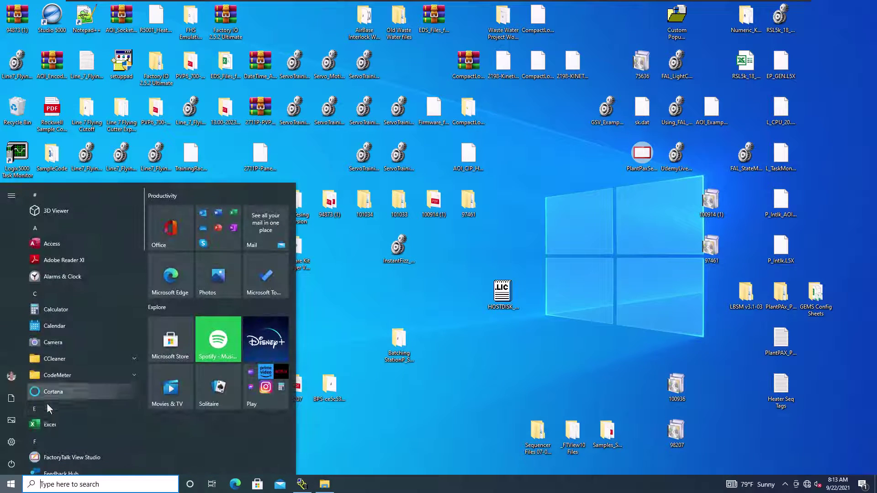
pyautogui.scroll(-3, 46, 407)
pyautogui.click(128, 357)
pyautogui.rightClick(73, 441)
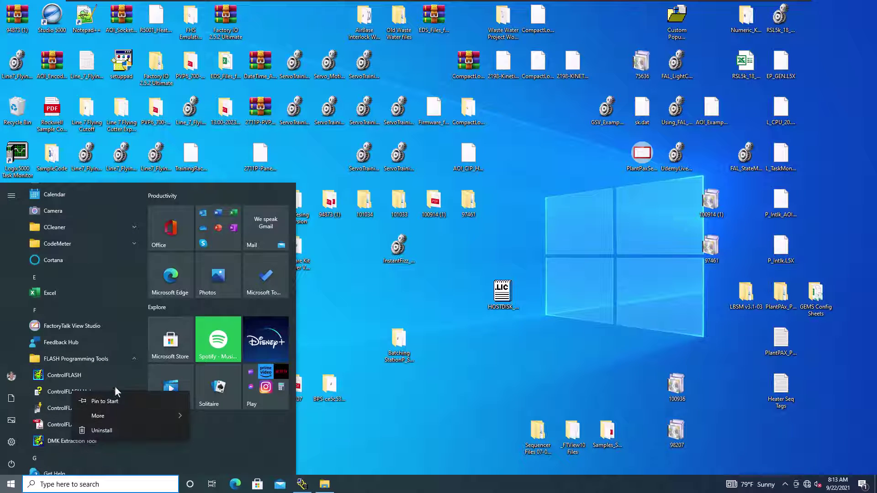
pyautogui.moveTo(111, 415)
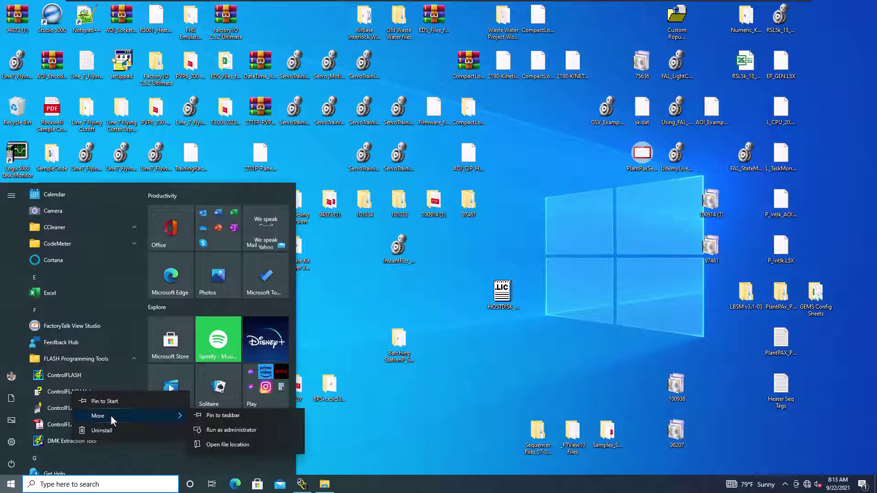
pyautogui.click(234, 448)
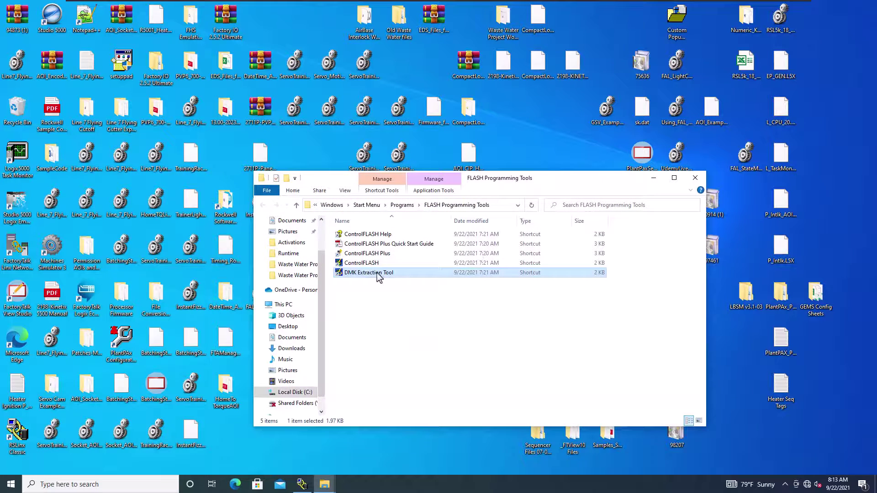
# Step: Launch the DMK Extraction Tool, allow it to make changes to the device and minimize the FLASH Programming Tools folder window
pyautogui.doubleClick(378, 274)
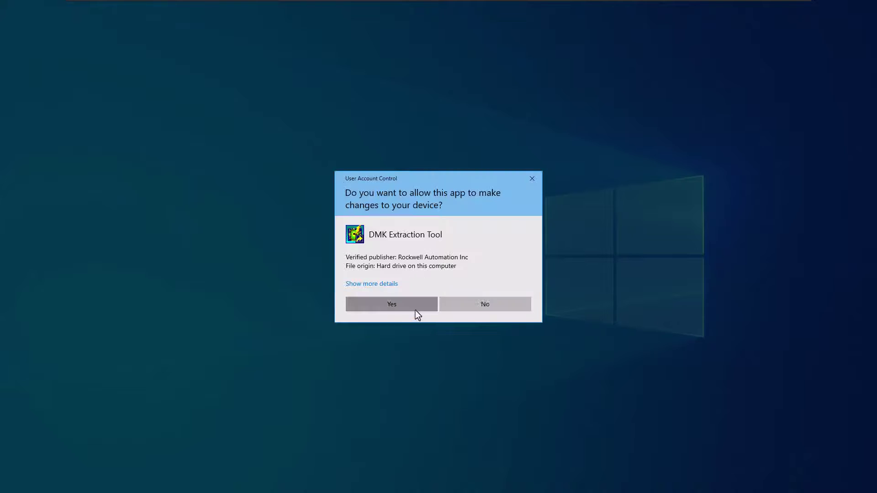
pyautogui.click(415, 311)
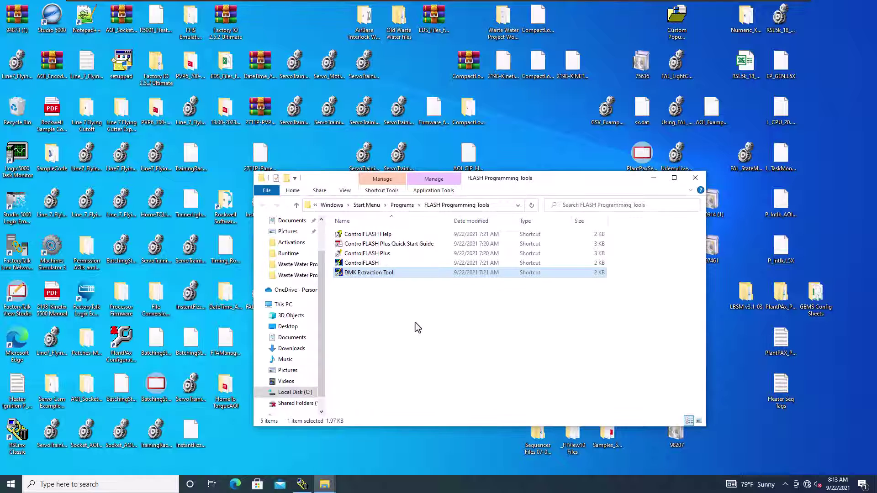
pyautogui.click(654, 181)
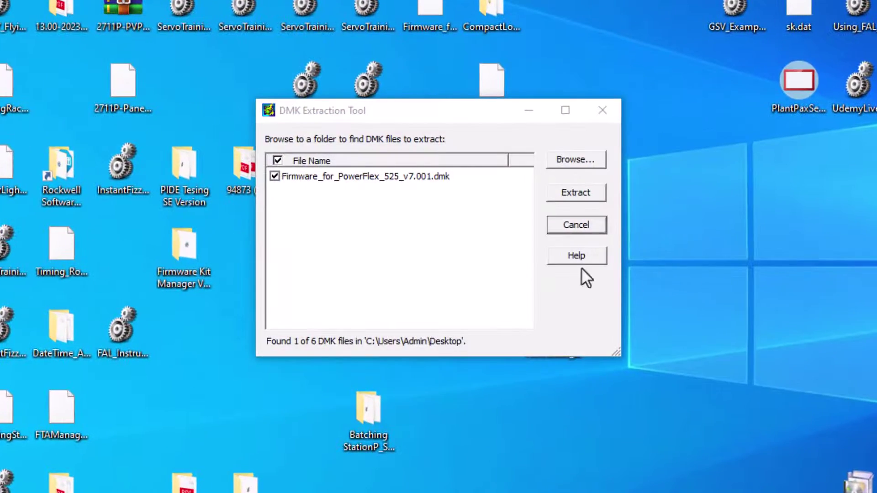
# Step: Choose the Desktop as the folder in which to find the DMK files to extract
pyautogui.click(566, 164)
pyautogui.click(343, 236)
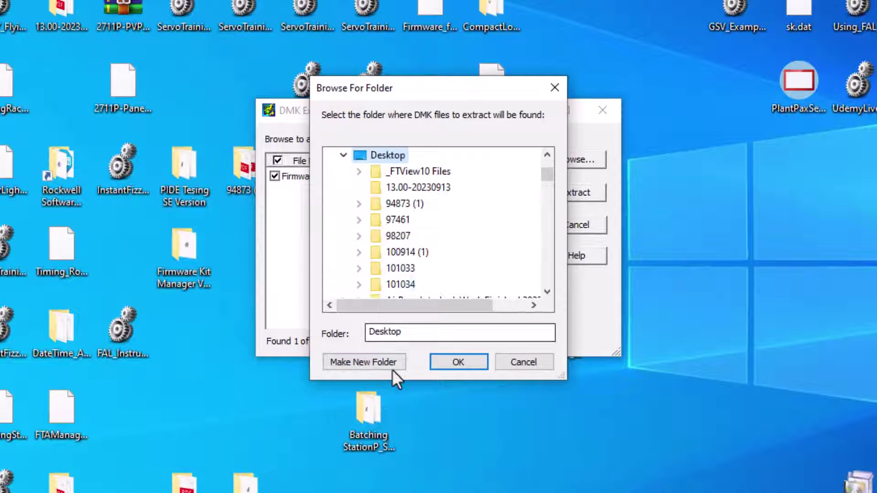
pyautogui.click(450, 362)
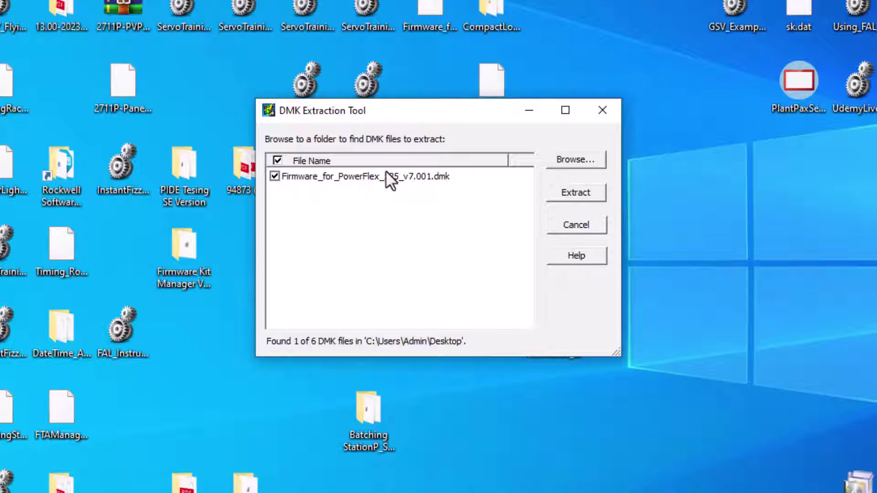
# Step: Extract Firmware_for_PowerFlex_525_v7.001.dmk, dismiss the extraction progress and exit the DMK Extraction Tool
pyautogui.click(573, 193)
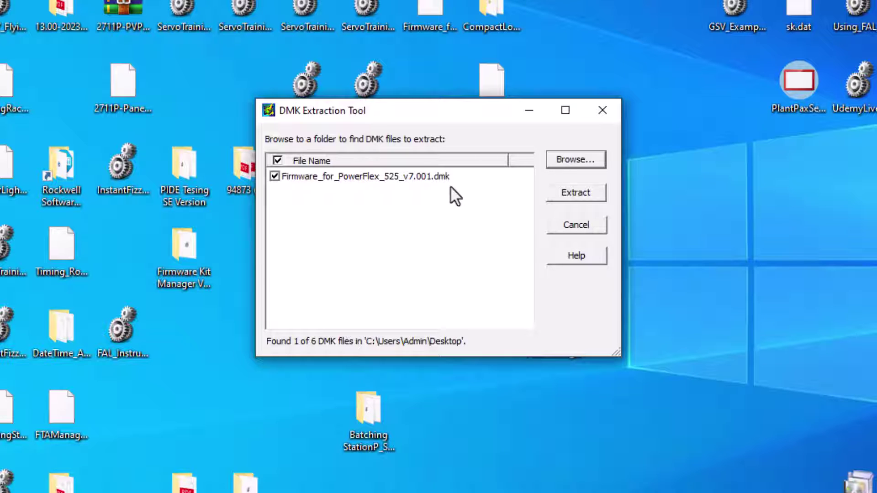
pyautogui.click(445, 176)
pyautogui.click(557, 190)
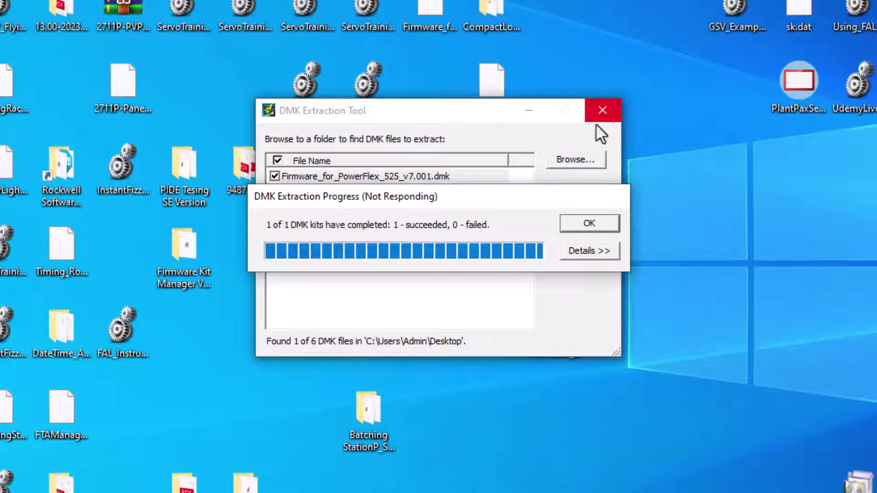
pyautogui.click(590, 223)
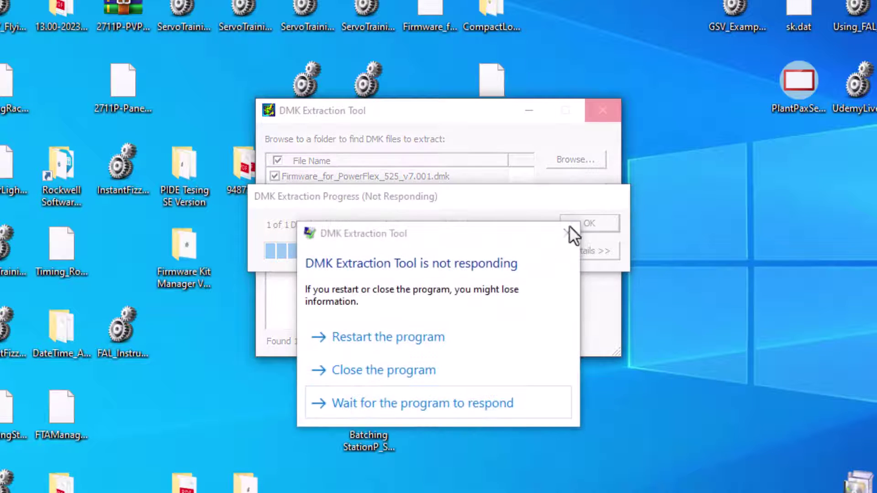
pyautogui.click(437, 376)
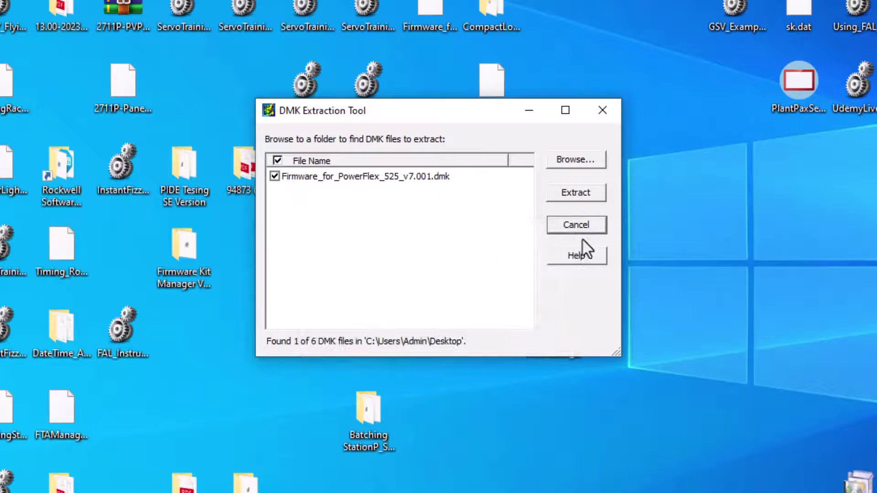
pyautogui.click(584, 228)
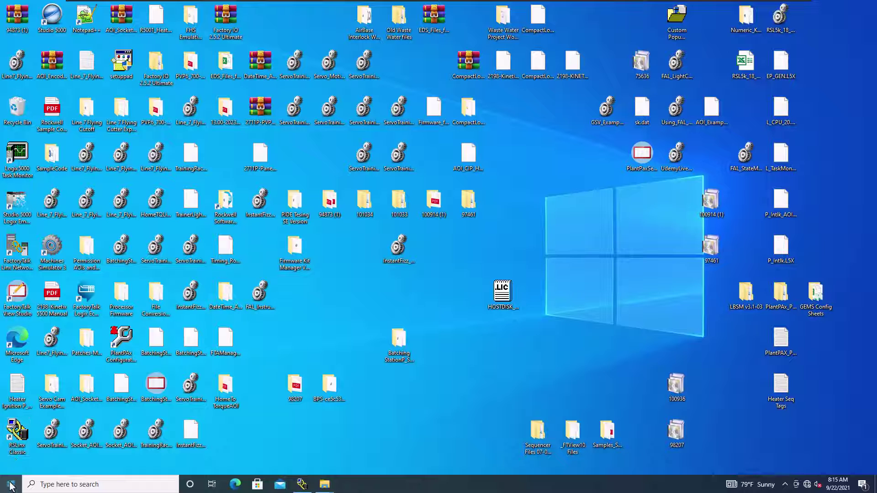
# Step: Launch ControlFLASH from the FLASH Programming Tools group
pyautogui.click(11, 485)
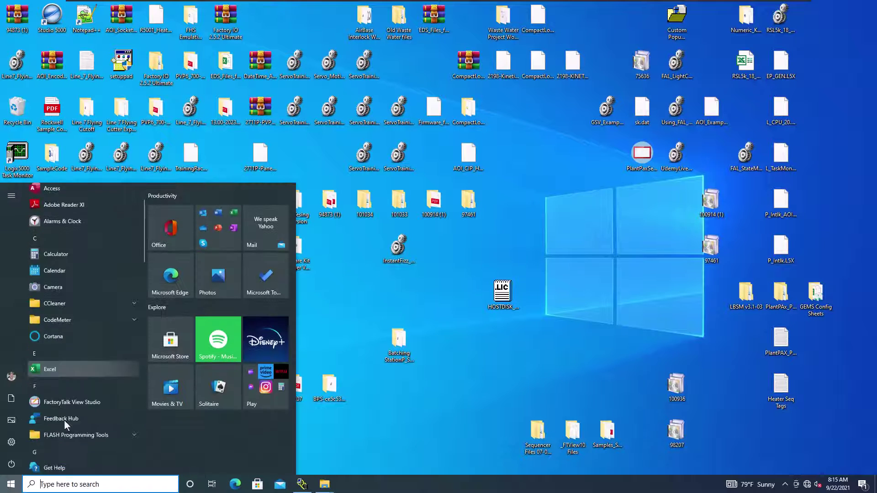
pyautogui.scroll(-5, 64, 421)
pyautogui.scroll(2, 138, 295)
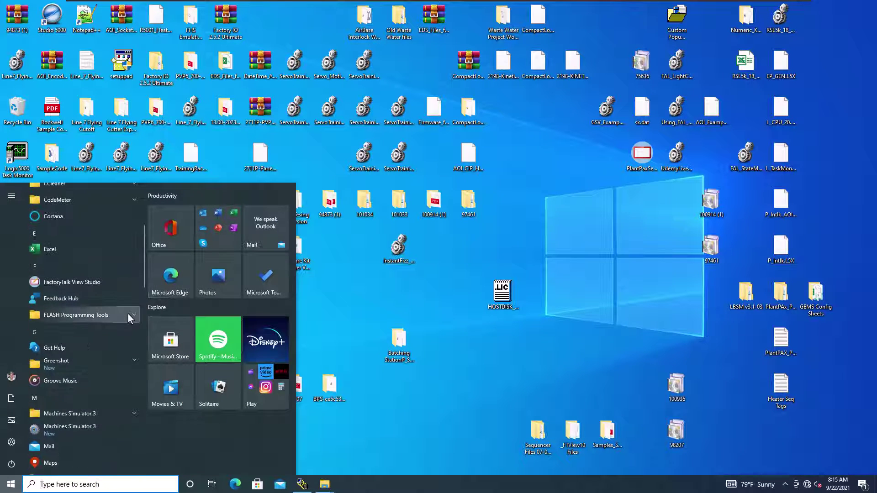
pyautogui.click(128, 313)
pyautogui.click(56, 328)
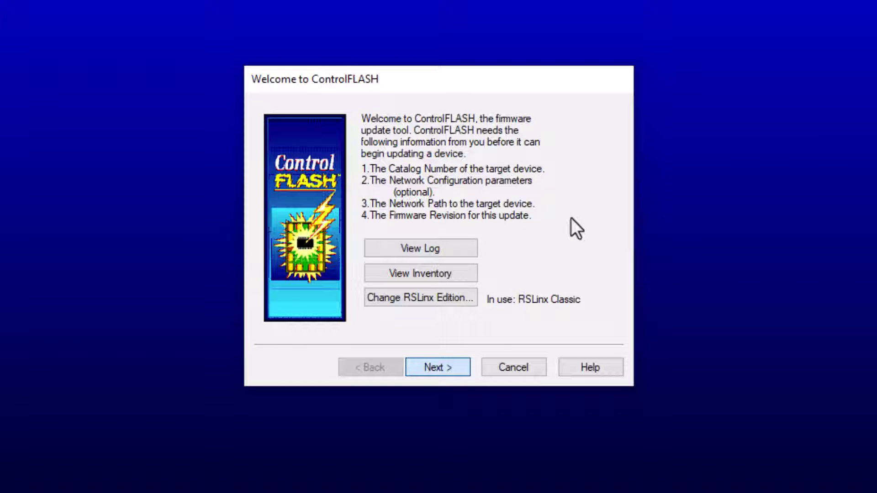
# Step: Choose PowerFlex 525 as the catalog number of the target device and continue to the device selection
pyautogui.press('Return')
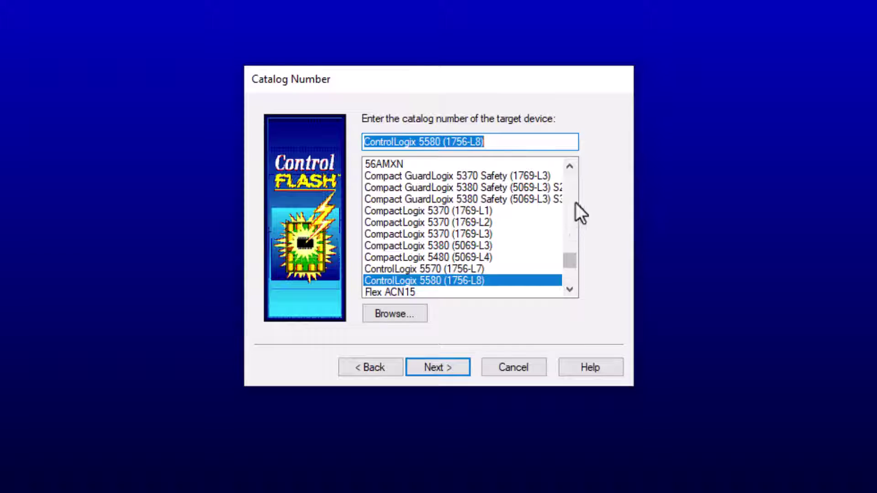
pyautogui.scroll(-3, 441, 202)
pyautogui.scroll(-3, 431, 204)
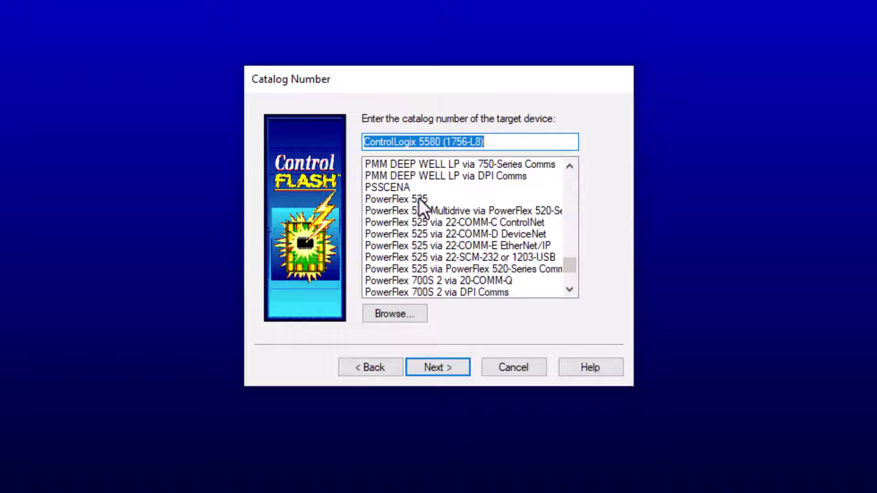
pyautogui.click(569, 288)
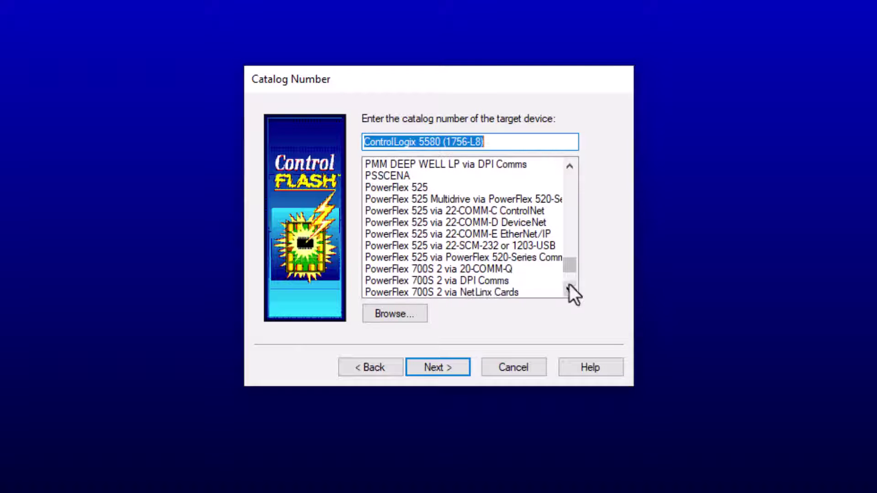
pyautogui.click(474, 236)
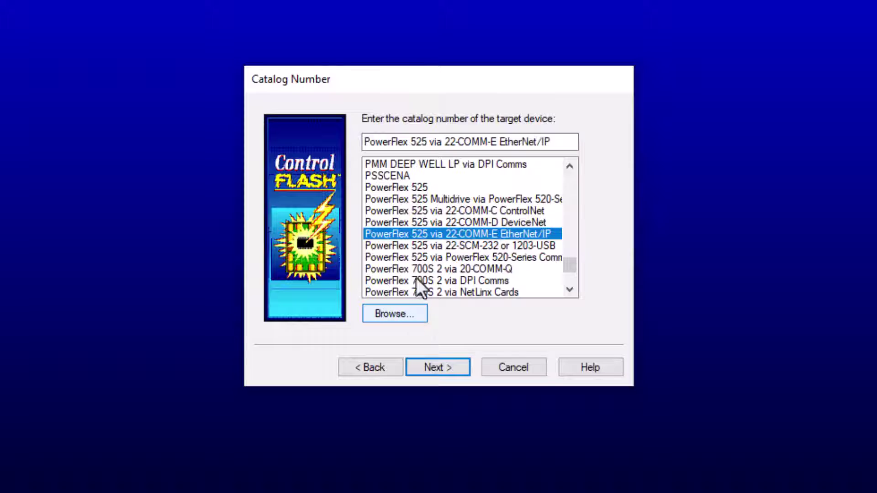
pyautogui.click(405, 197)
pyautogui.click(410, 187)
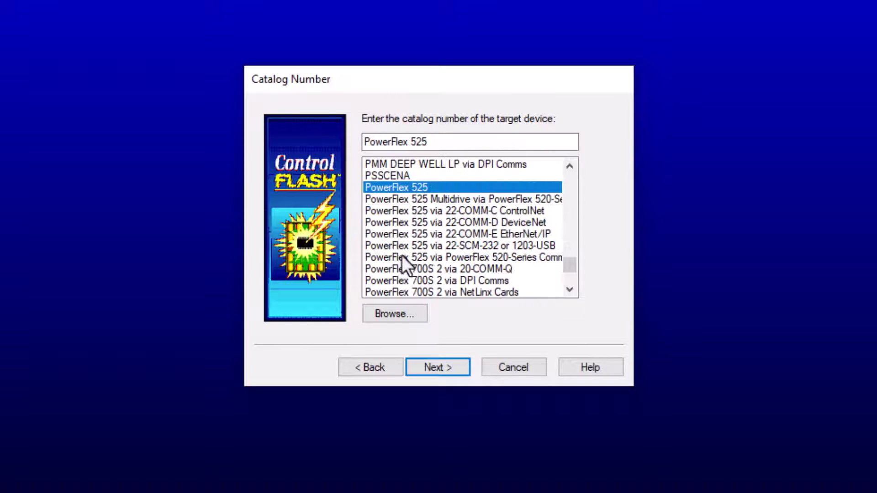
pyautogui.click(445, 365)
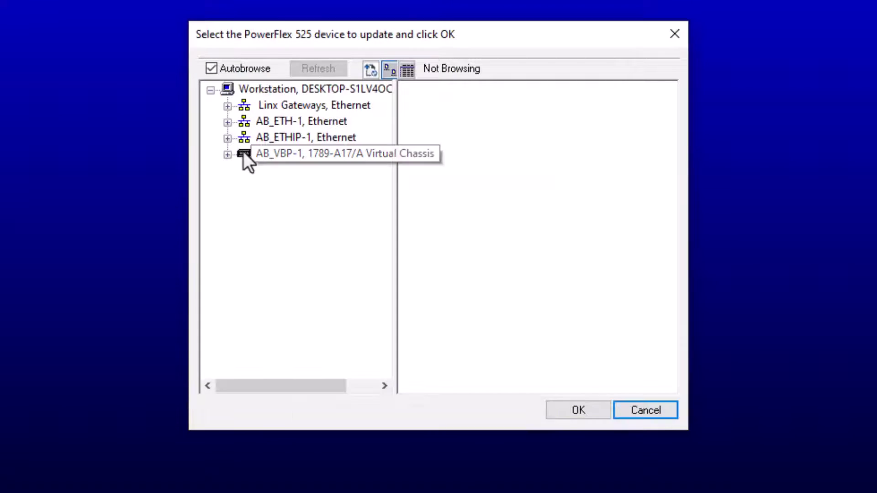
# Step: Select the PowerFlex 525 at 192.168.1.31 on AB_ETHIP-1 as the device to update, with PowerFlex 525 as the assembly
pyautogui.click(232, 144)
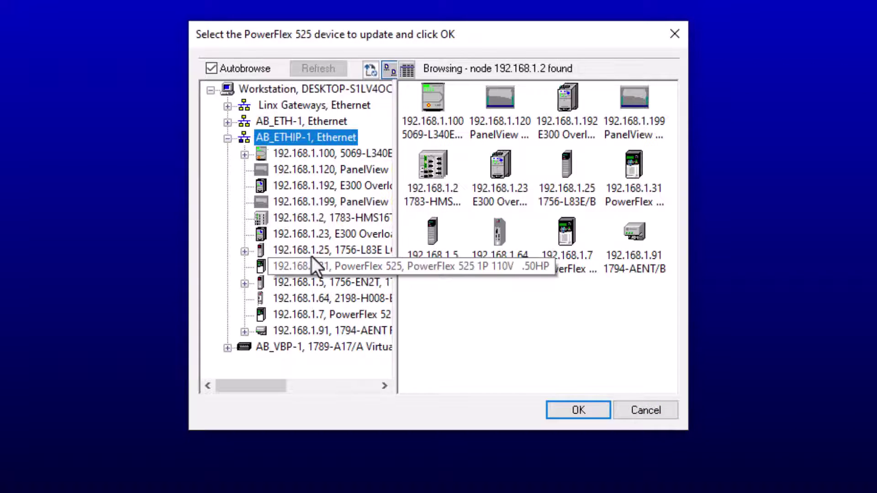
pyautogui.click(340, 268)
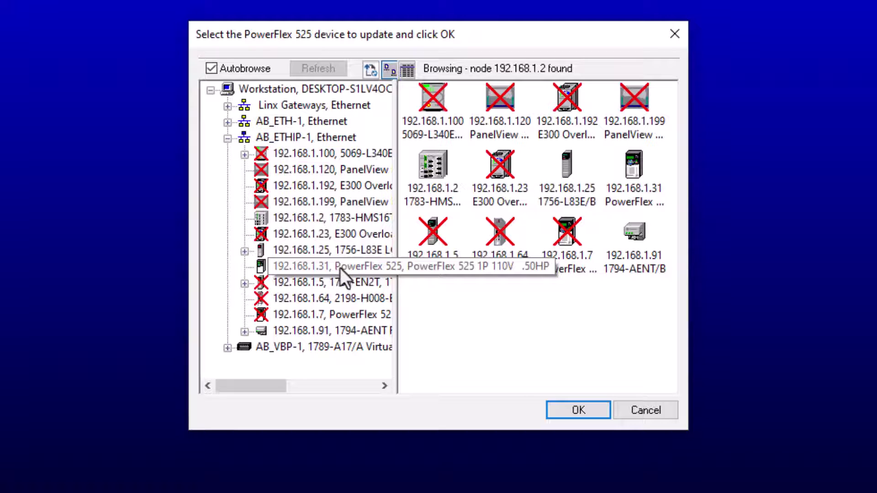
pyautogui.click(564, 411)
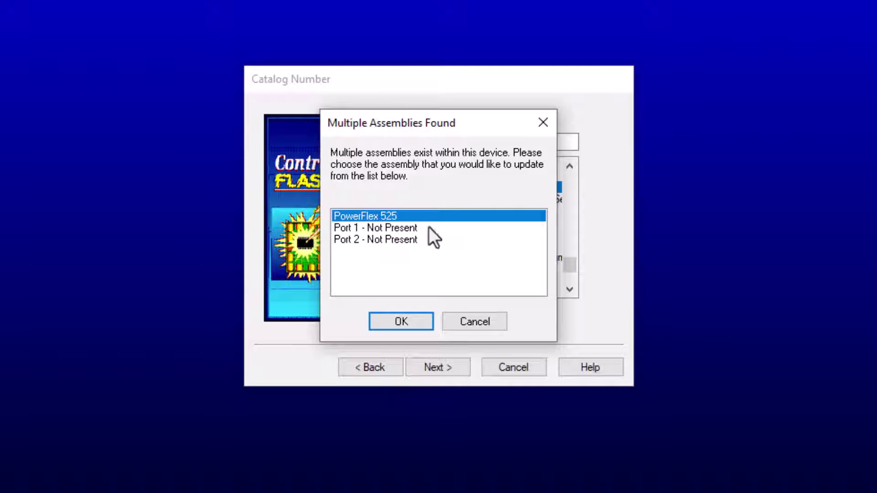
pyautogui.click(394, 323)
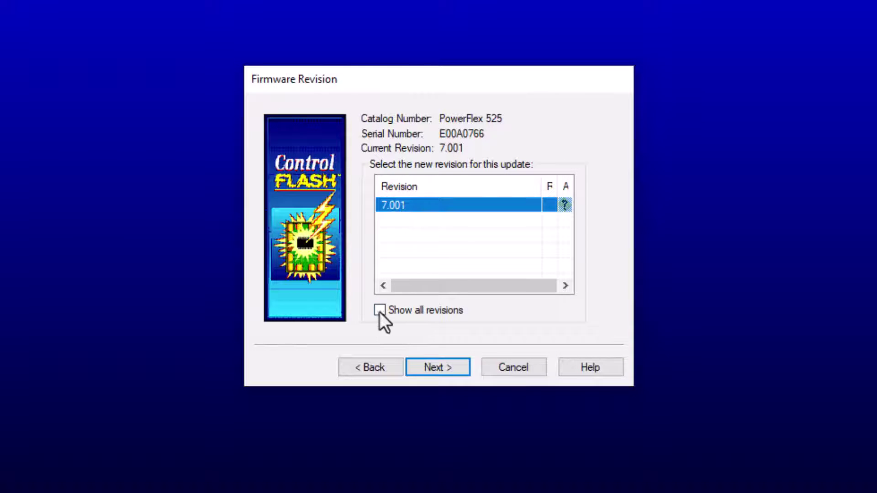
# Step: Select firmware revision 7.001 with Show all revisions off, and start updating the target device
pyautogui.click(379, 311)
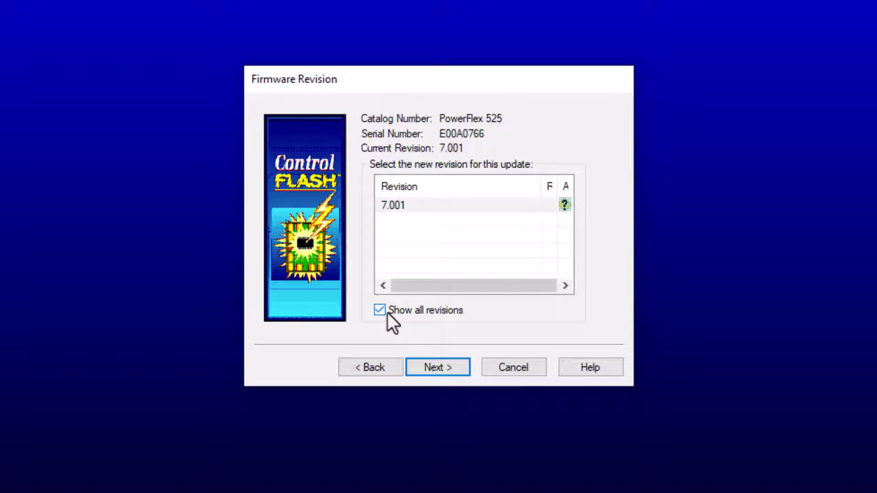
pyautogui.click(379, 310)
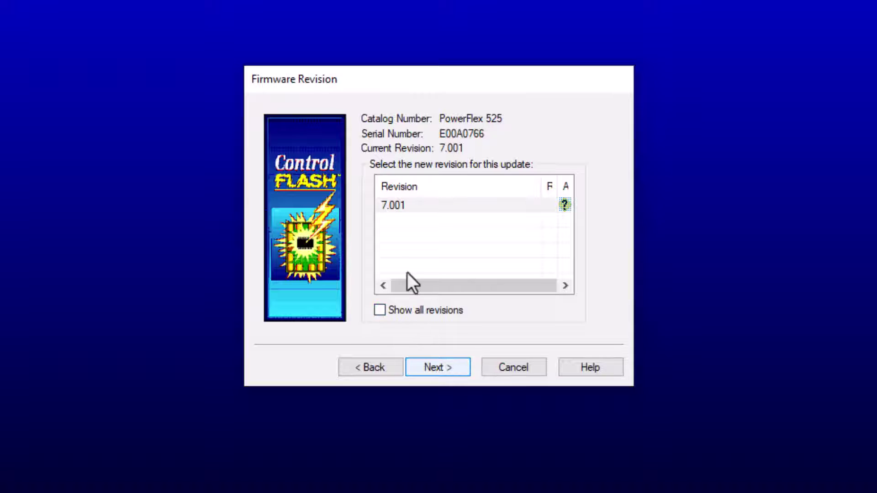
pyautogui.click(401, 209)
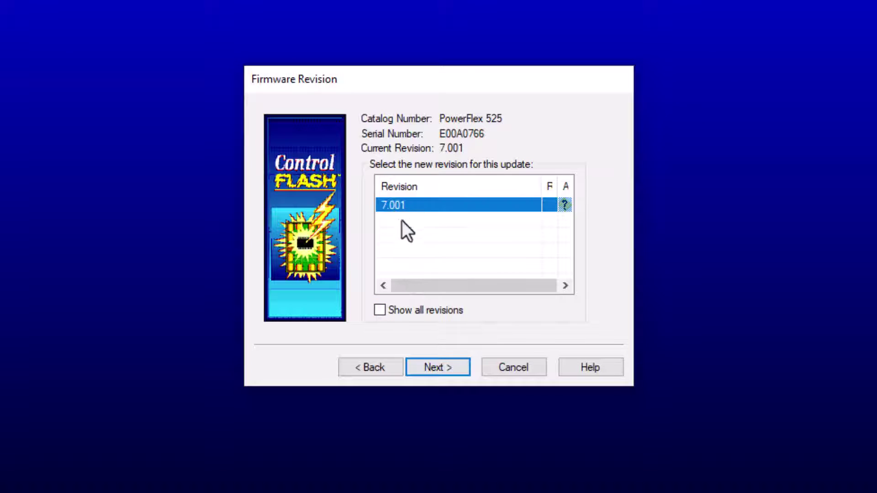
pyautogui.click(433, 372)
pyautogui.click(435, 366)
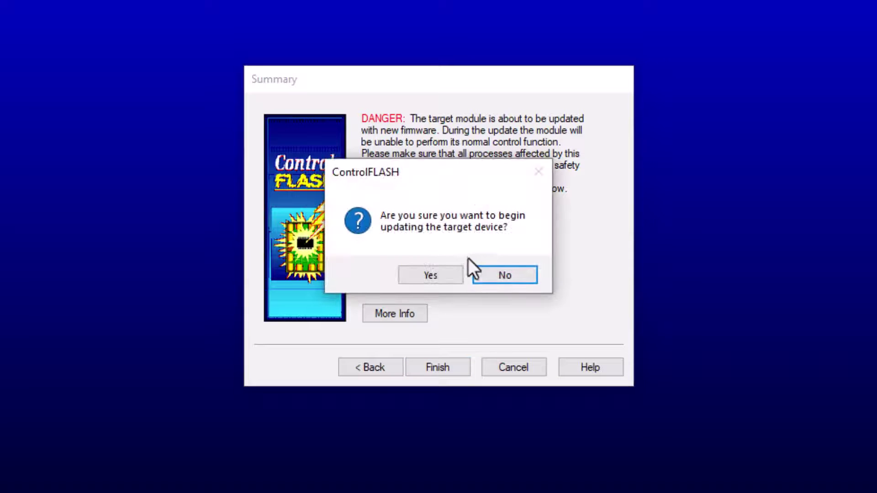
pyautogui.click(450, 274)
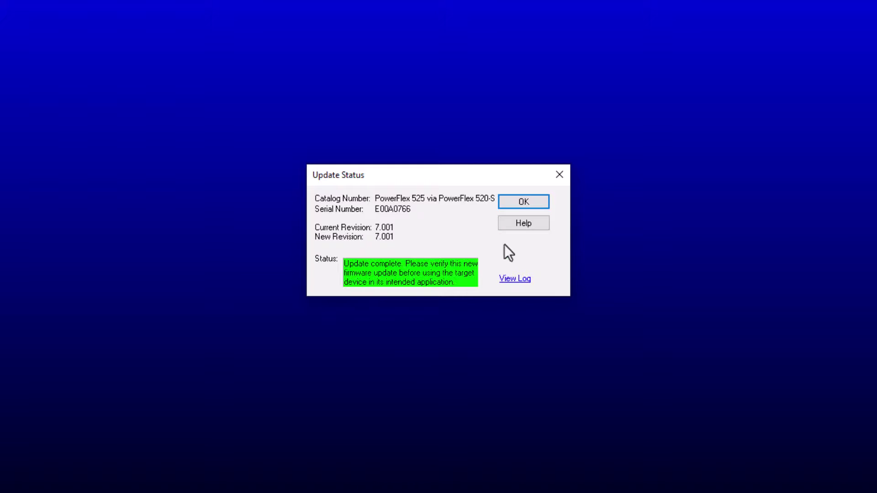
# Step: Dismiss the update status and end the ControlFLASH session
pyautogui.click(525, 200)
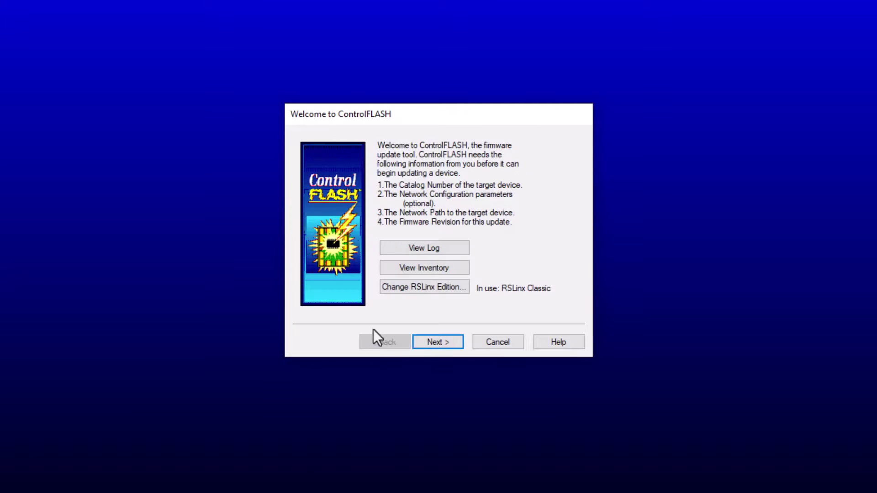
pyautogui.click(480, 319)
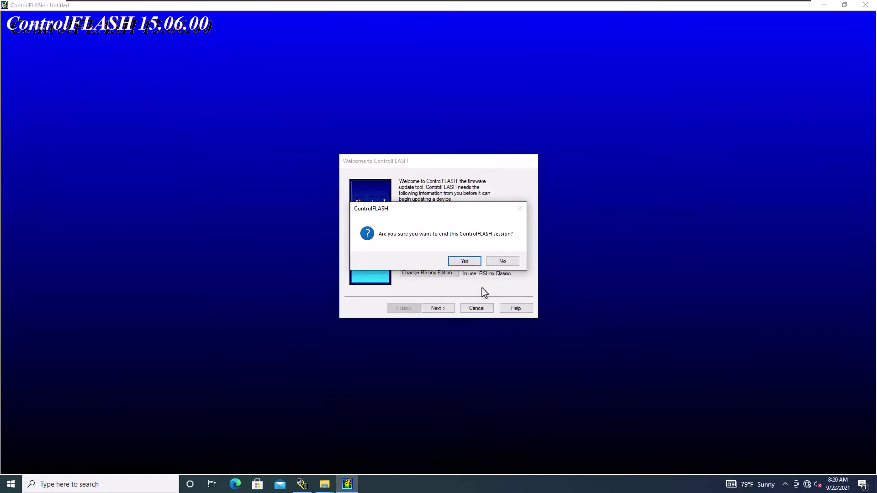
pyautogui.click(478, 260)
# Step: Switch to RSLinx, check the firmware revision in the properties of the PowerFlex 525 at 192.168.1.31, and move the window further up
pyautogui.click(302, 485)
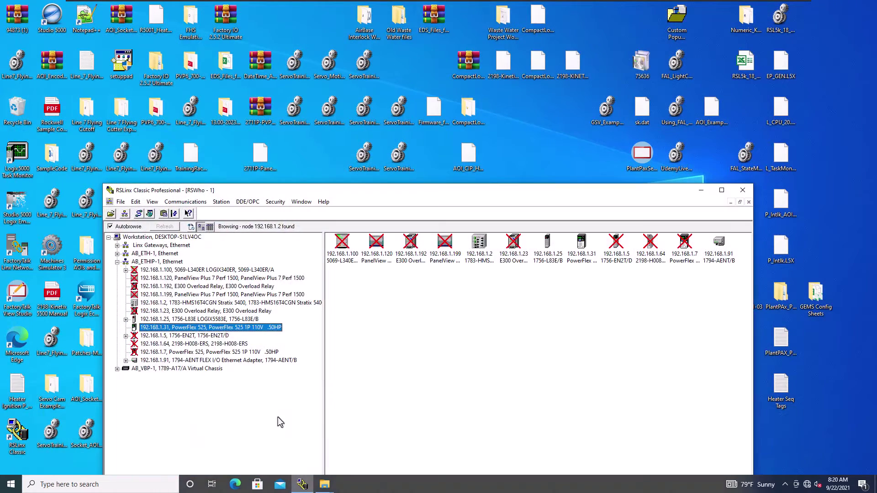
pyautogui.click(137, 261)
pyautogui.rightClick(199, 329)
pyautogui.click(240, 412)
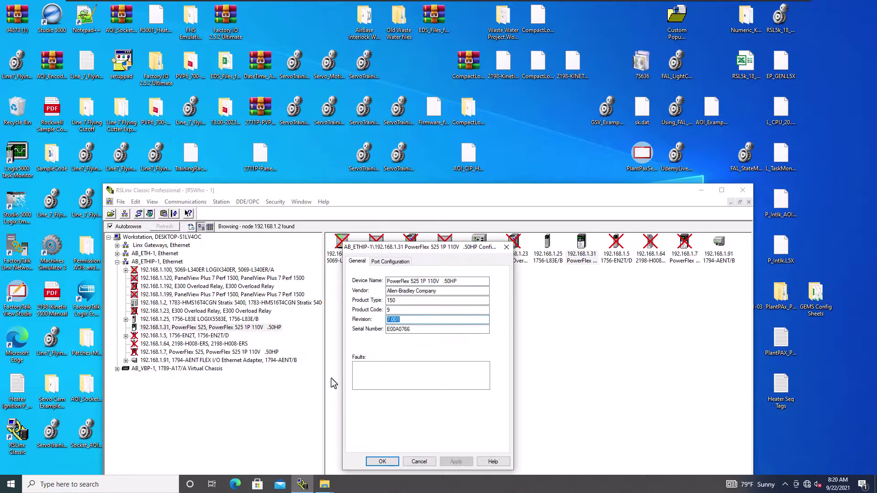
pyautogui.click(419, 462)
pyautogui.moveTo(460, 190); pyautogui.dragTo(465, 116)
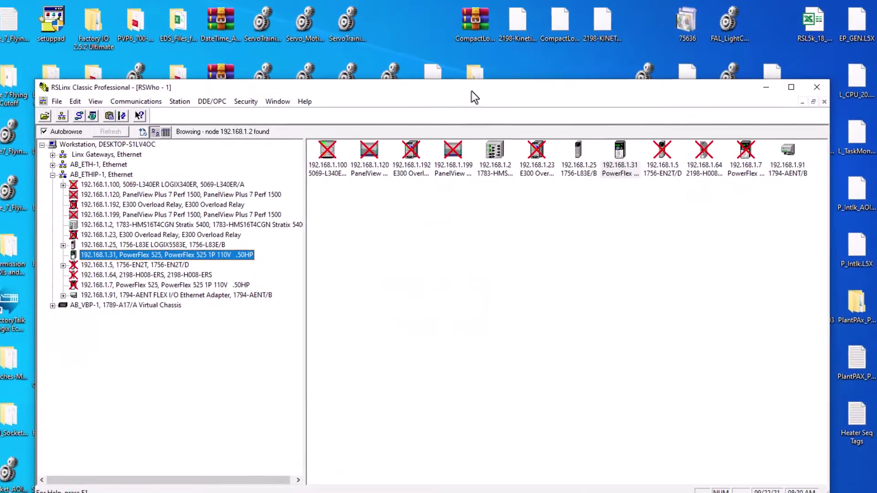